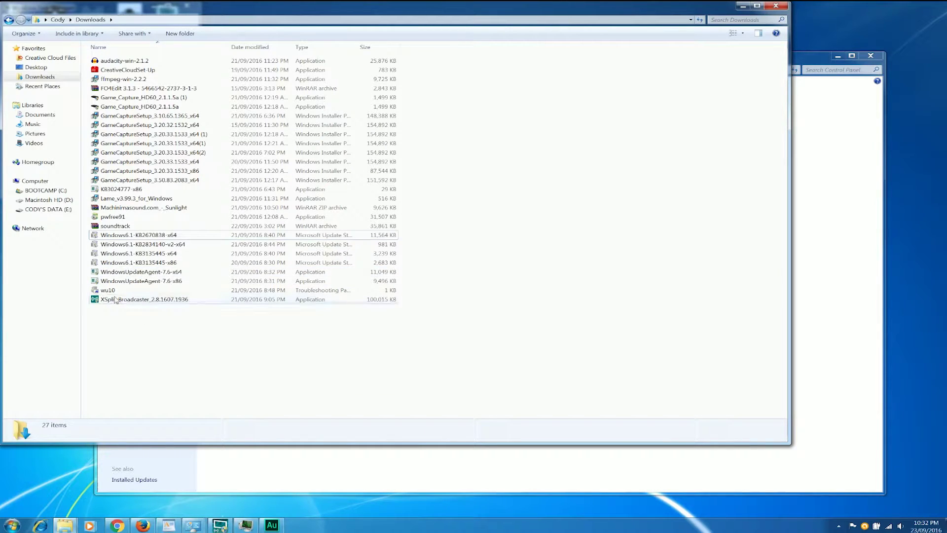
Look over the Windows6.1-KB3135445 x86 and x64 and KB2670838-x64 update packages in Downloads, dismissing the color scheme prompt
click(136, 265)
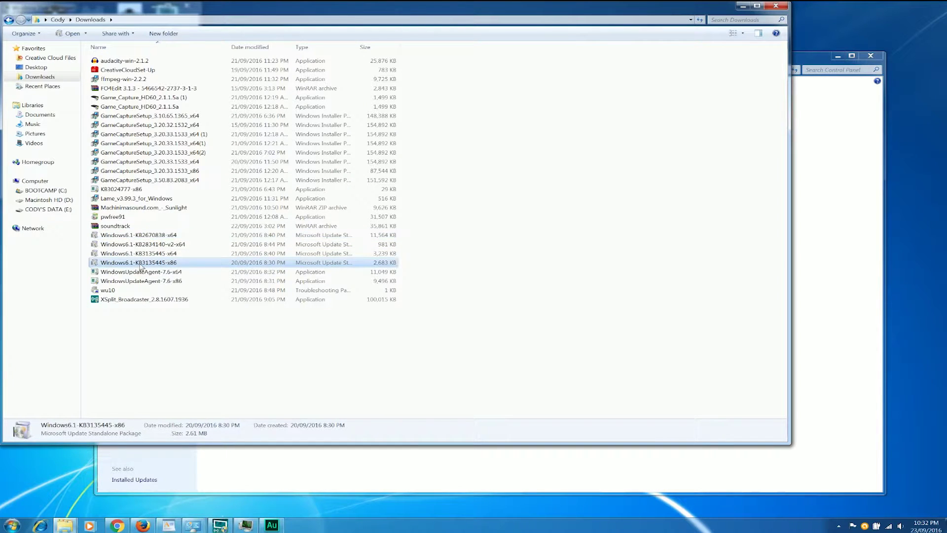
click(170, 238)
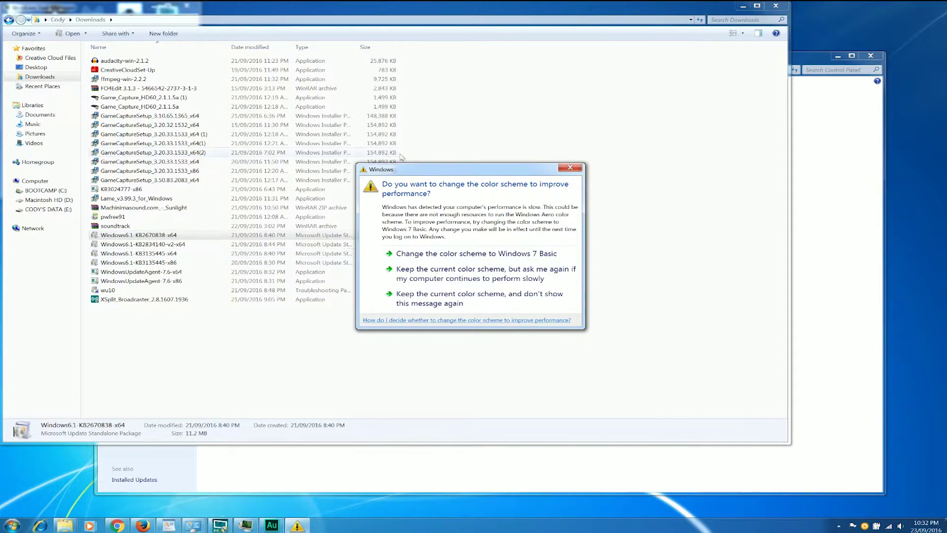
click(570, 168)
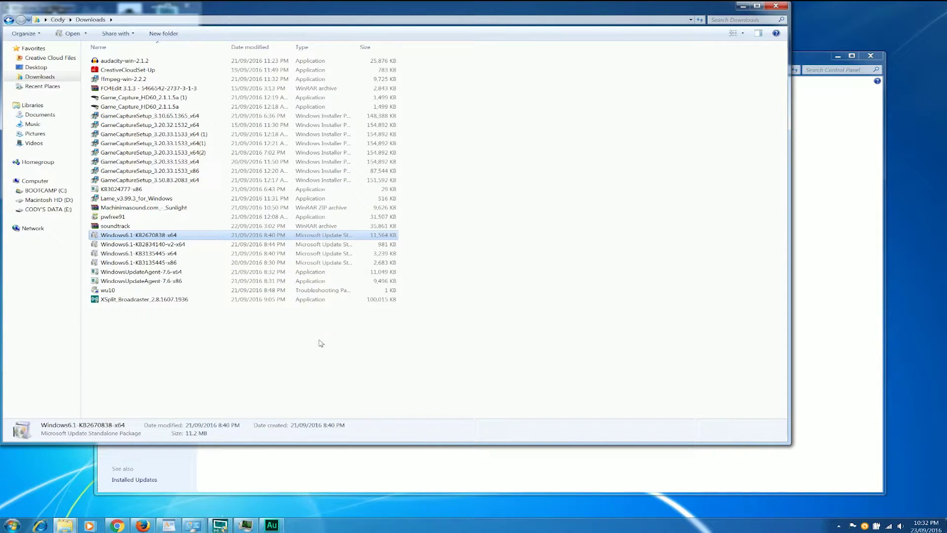
click(153, 262)
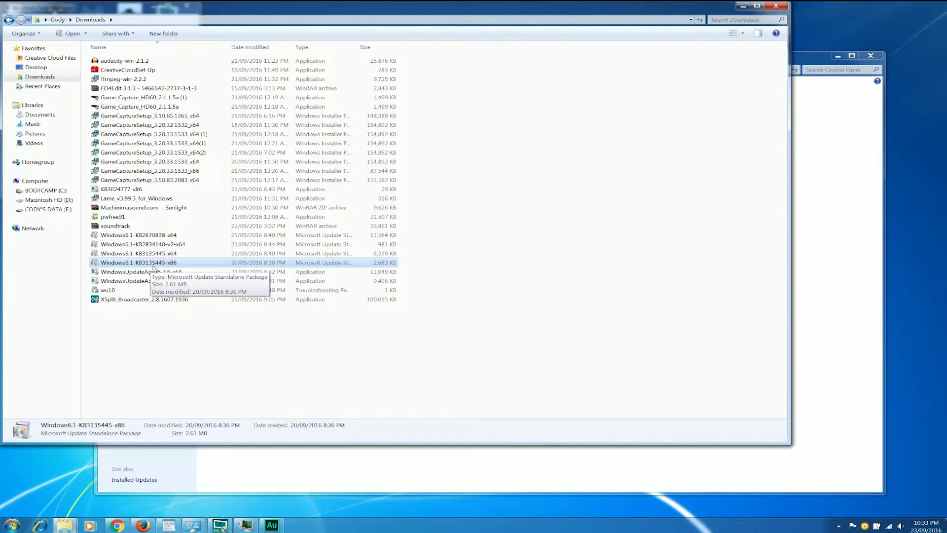
click(156, 254)
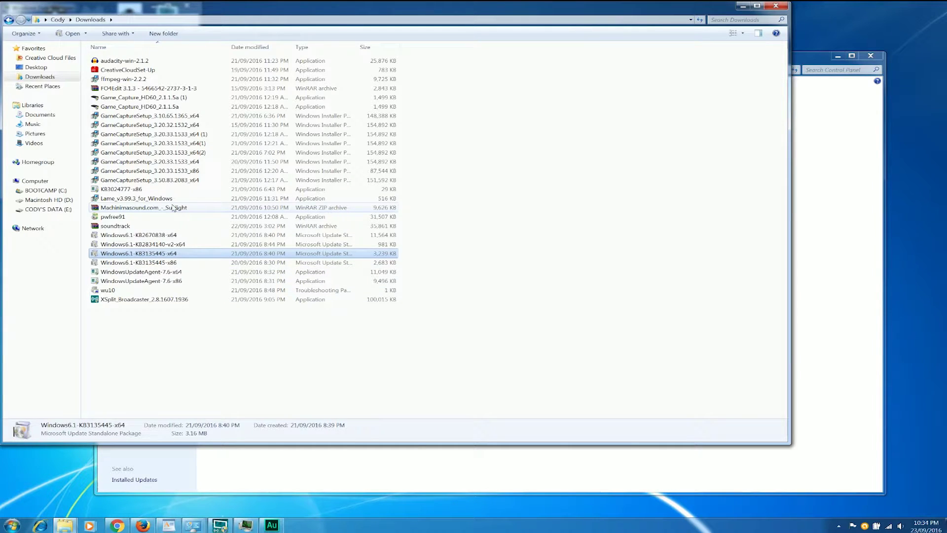
click(158, 237)
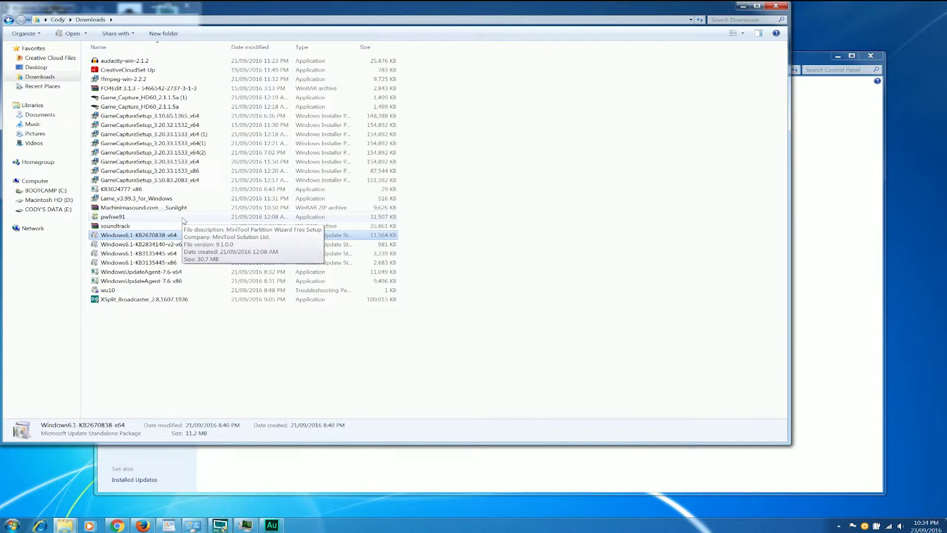
click(173, 365)
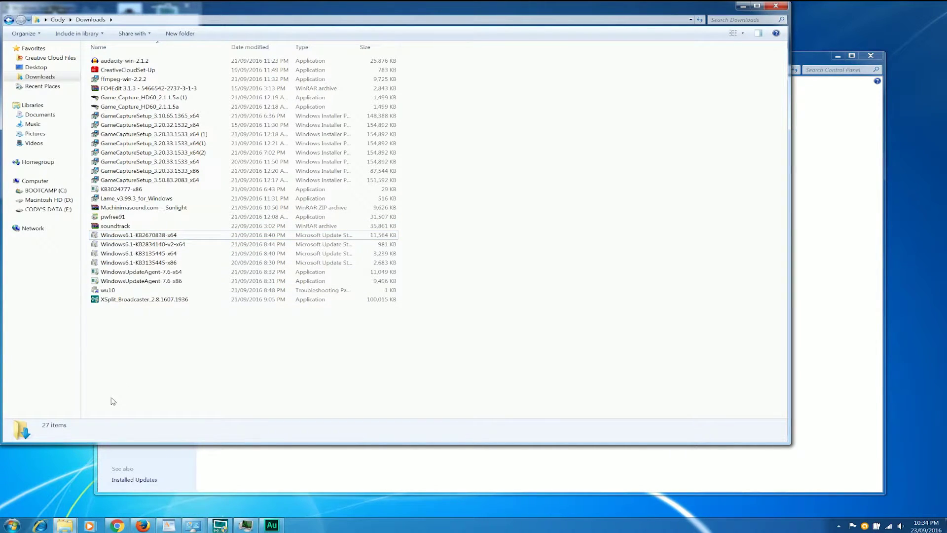
Open Computer Management for this computer and move its window away from the screen corner
click(12, 525)
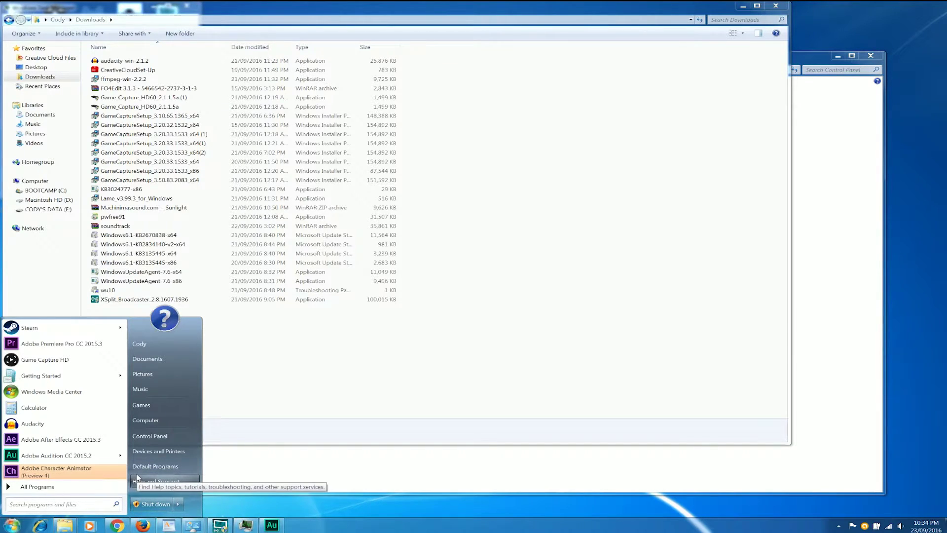
click(11, 526)
click(11, 525)
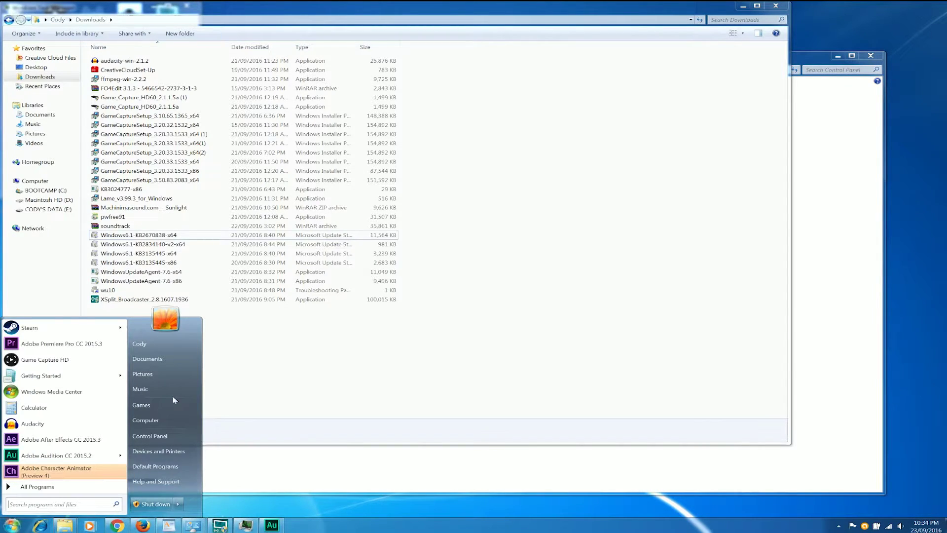
right_click(158, 422)
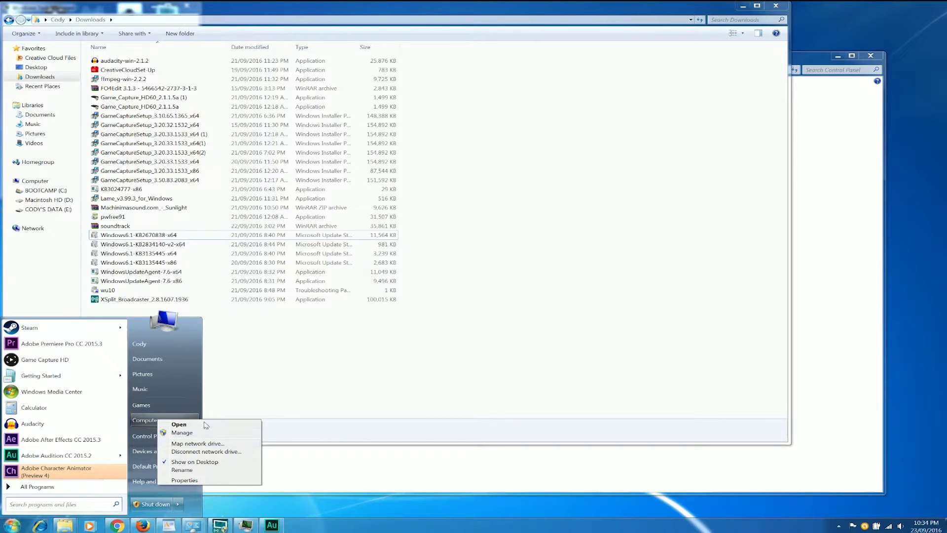
key(Escape)
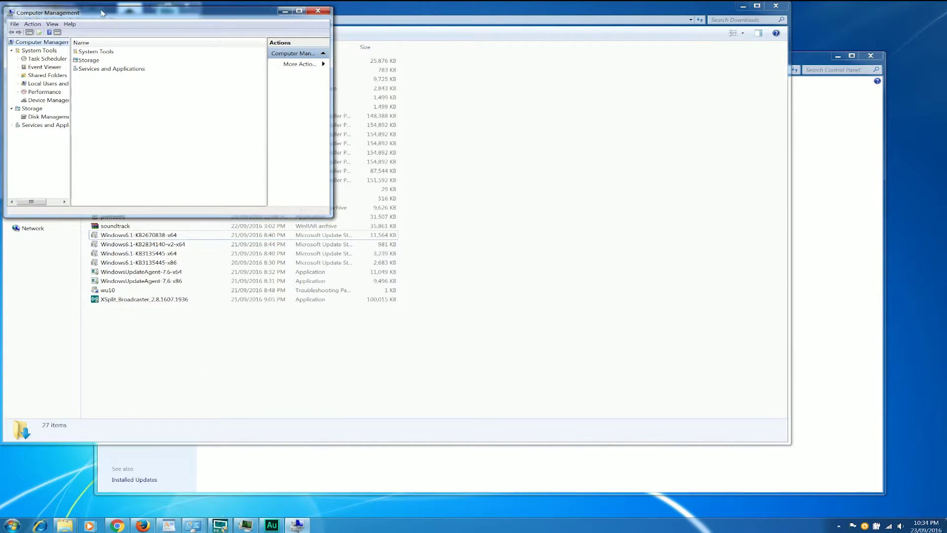
drag(102, 13, 140, 37)
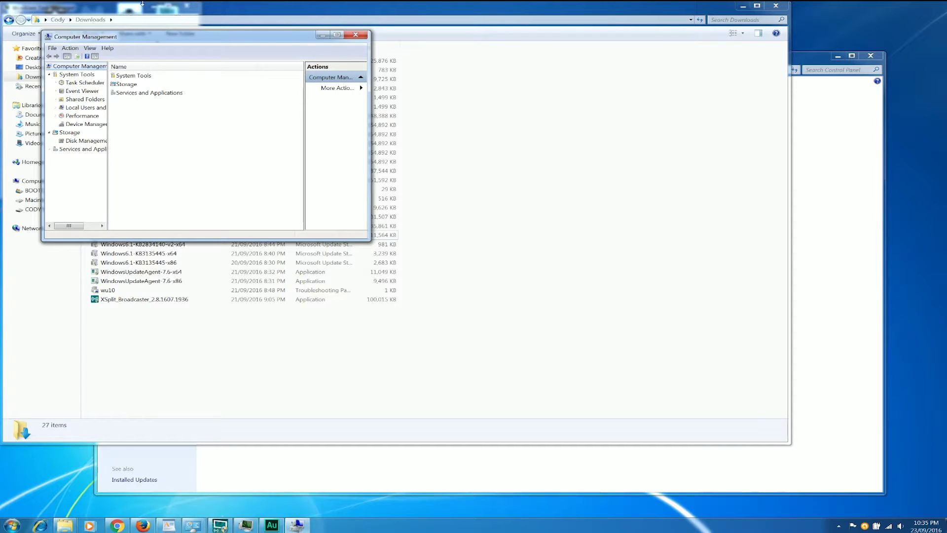
Display the Services list under Services and Applications in Computer Management
double_click(134, 95)
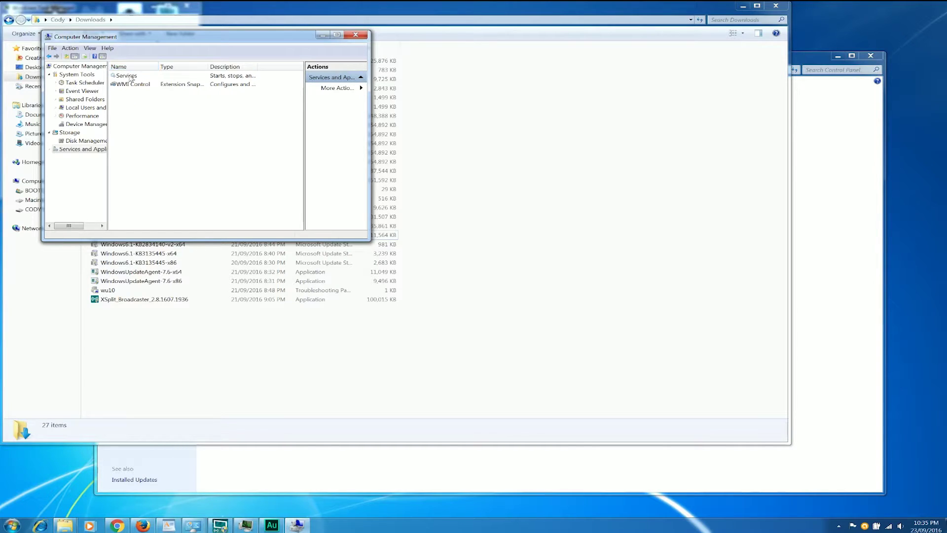
click(51, 65)
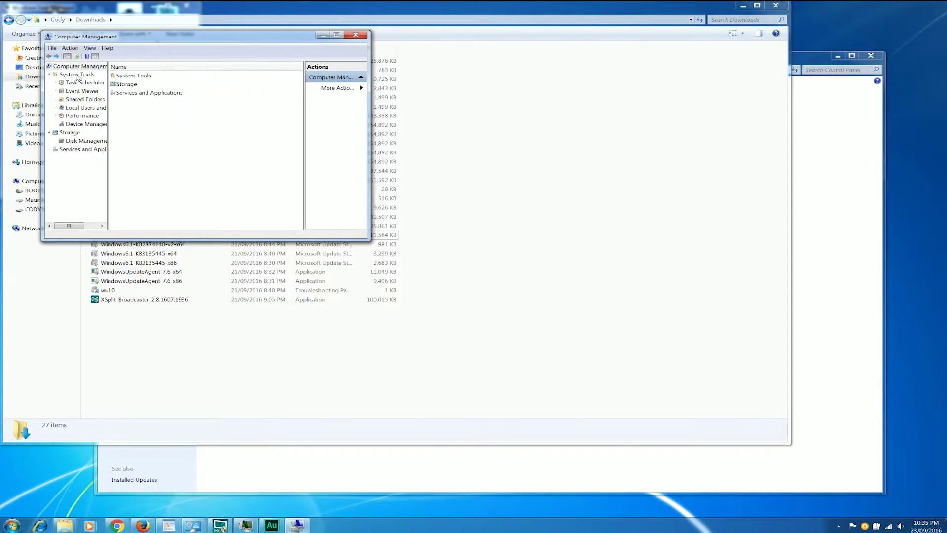
click(134, 93)
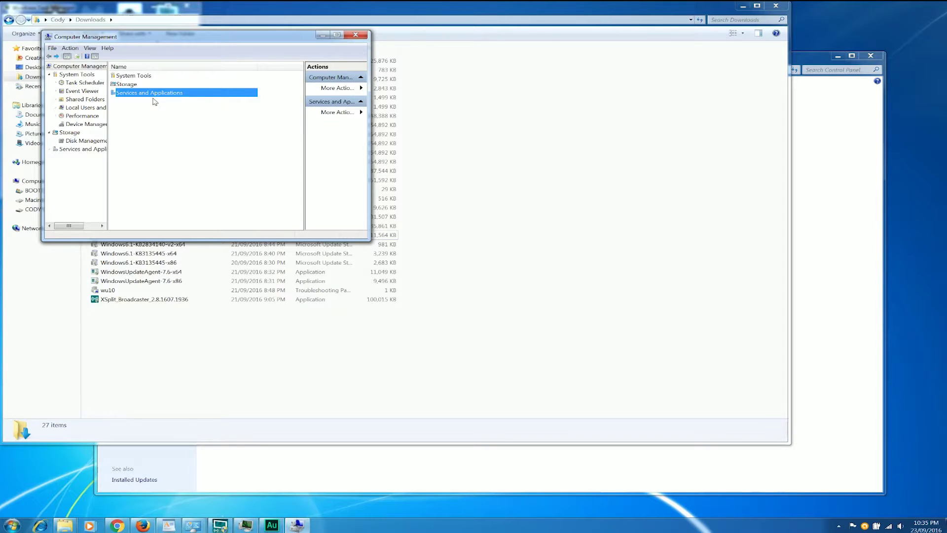
double_click(157, 94)
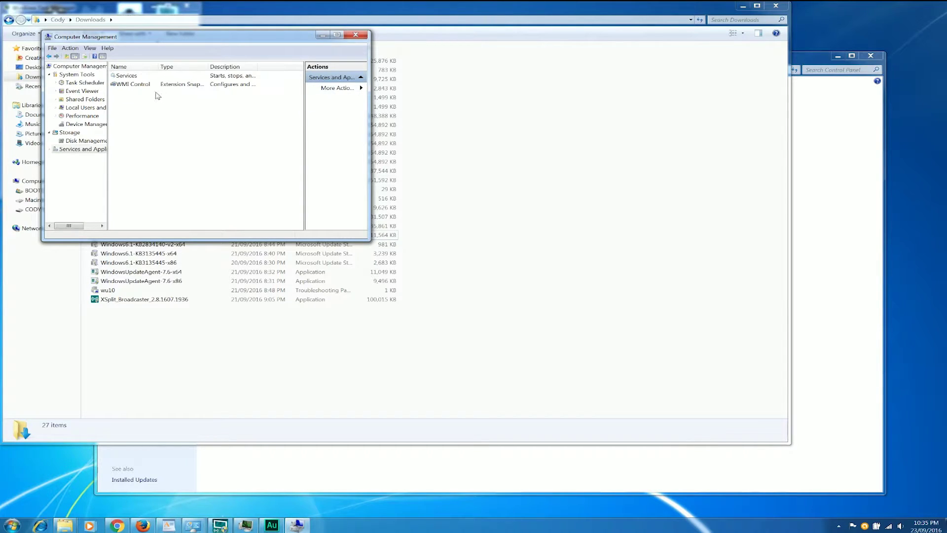
double_click(124, 75)
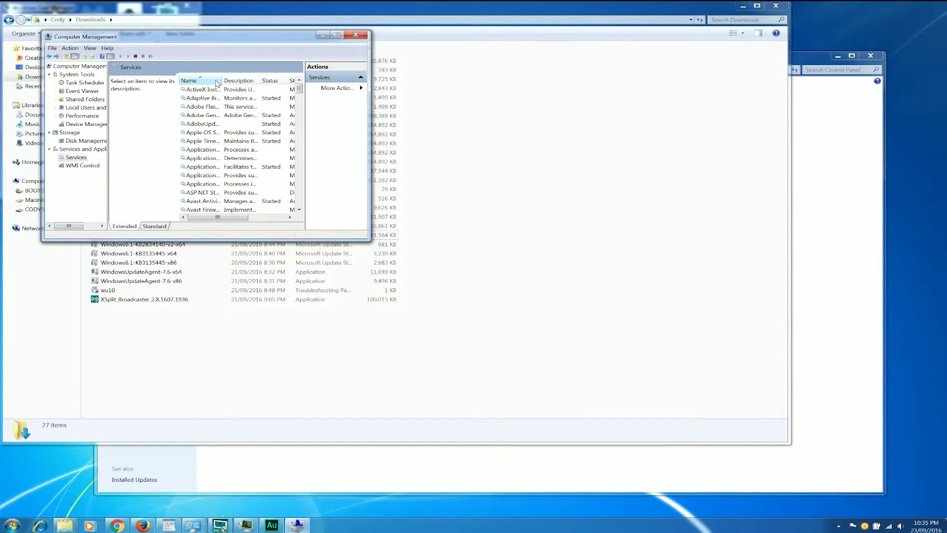
Maximize the Computer Management window and widen the Name column enough to show the full service names
drag(221, 81, 277, 80)
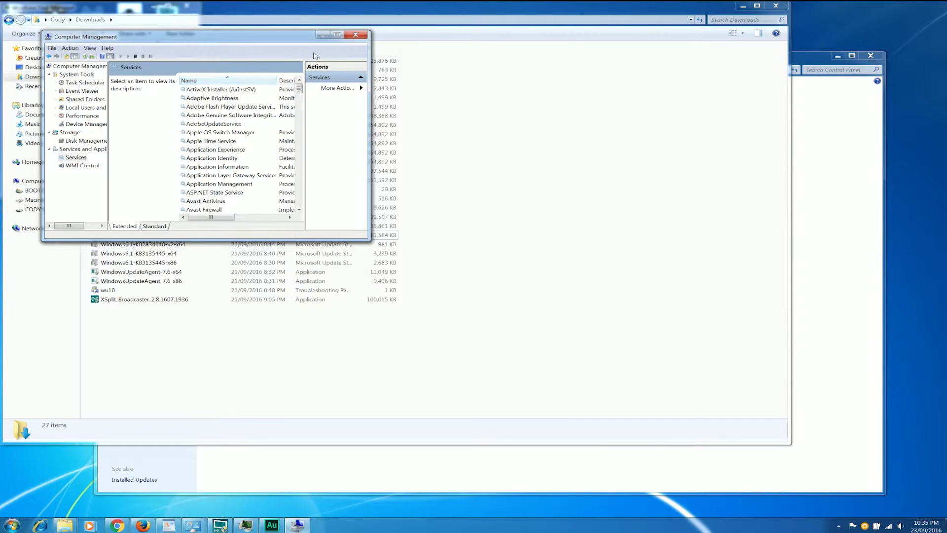
double_click(337, 34)
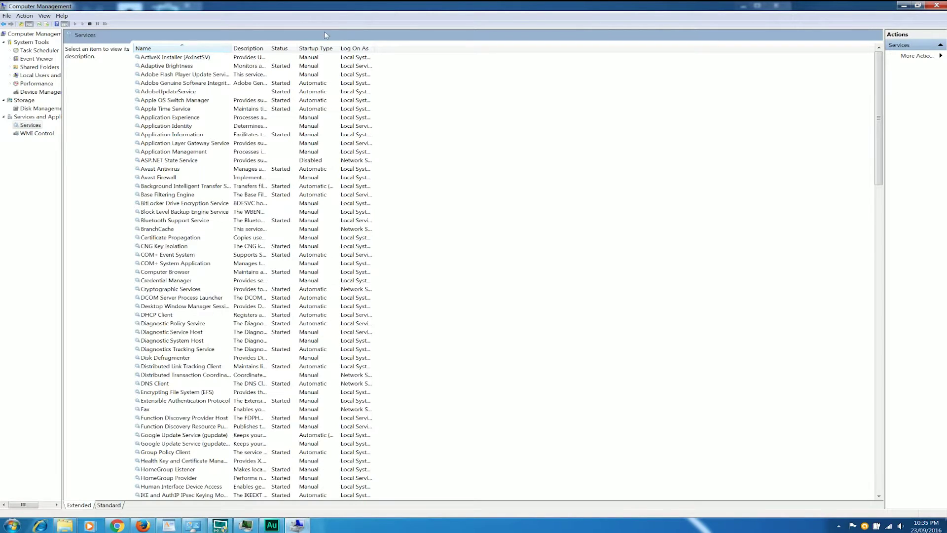
drag(232, 48, 232, 48)
drag(305, 53, 348, 61)
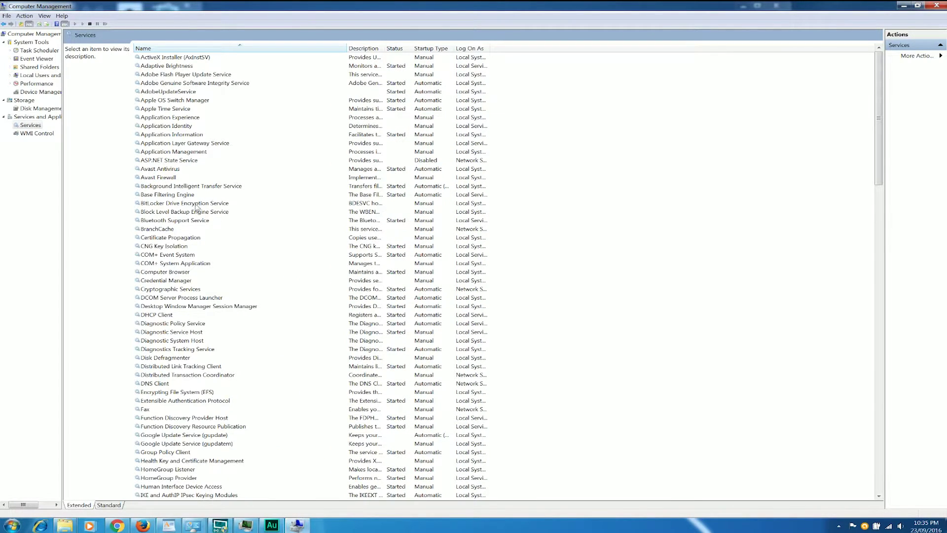
Find the Windows Update service and view the actions available for it without applying any
scroll(170, 375, down, 20)
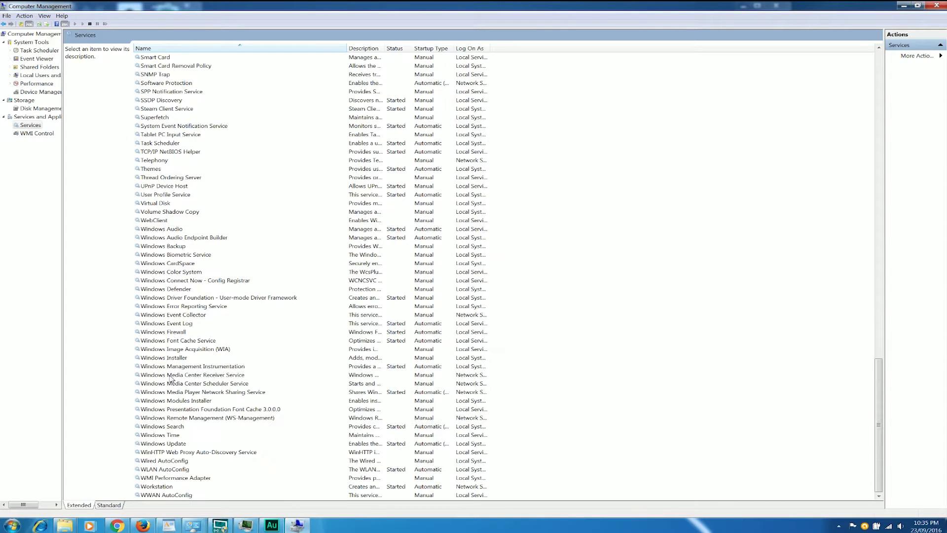
click(157, 445)
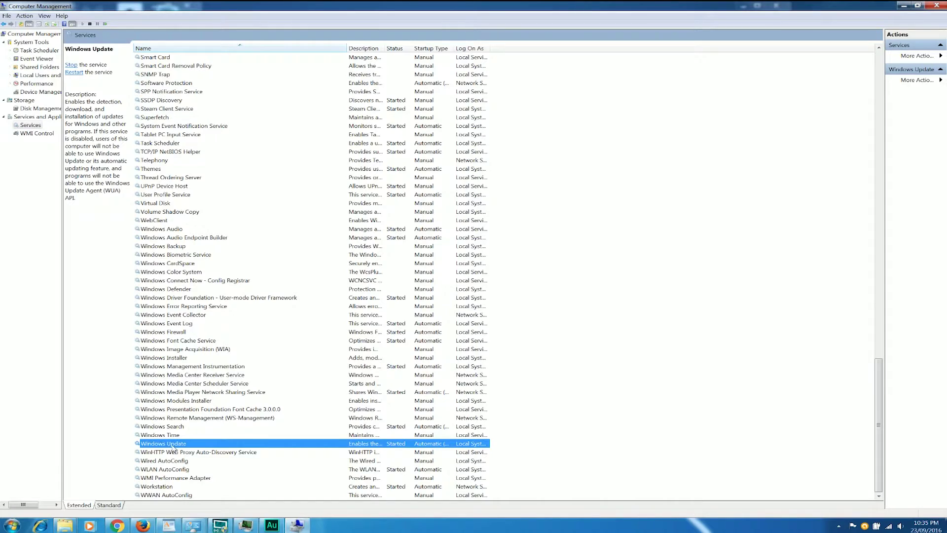
right_click(172, 447)
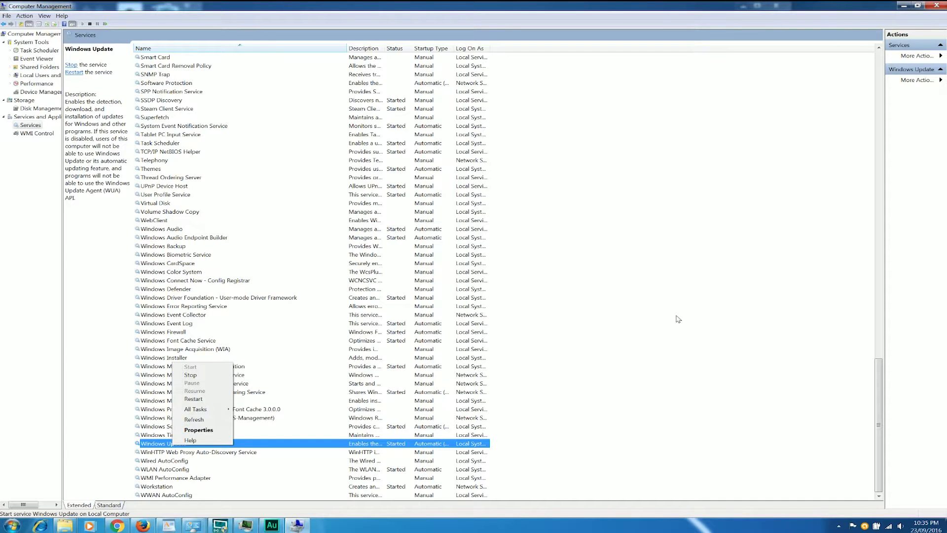
click(877, 375)
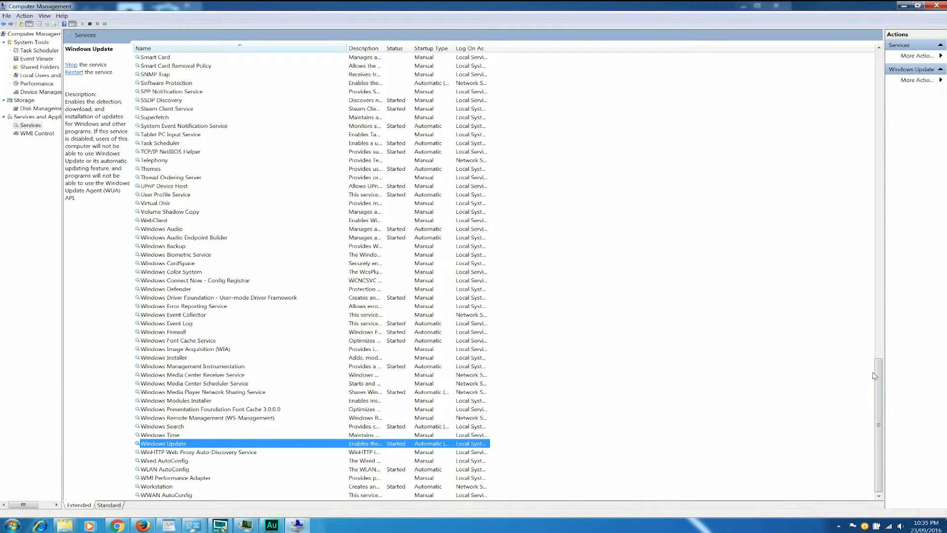
Find the Background Intelligent Transfer Service and view the actions available for it without applying any
drag(875, 376, 877, 69)
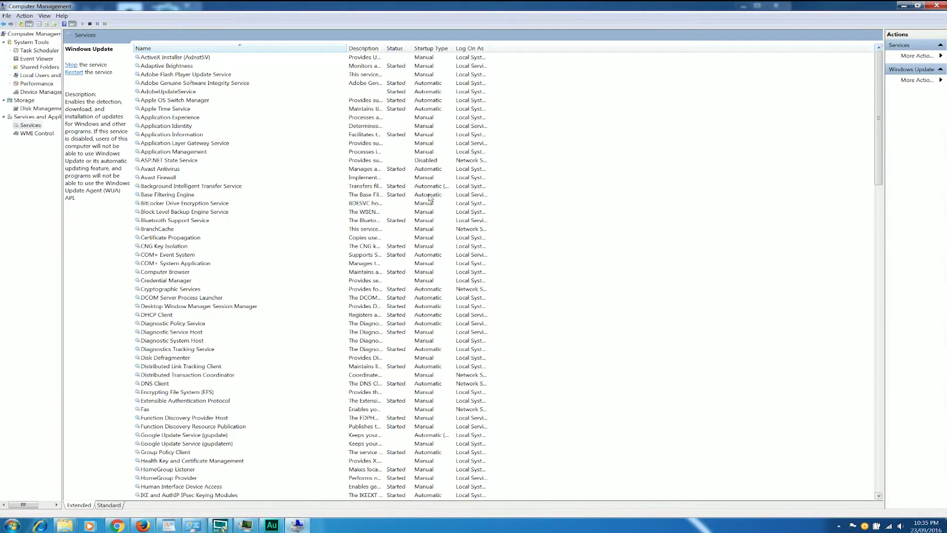
click(174, 187)
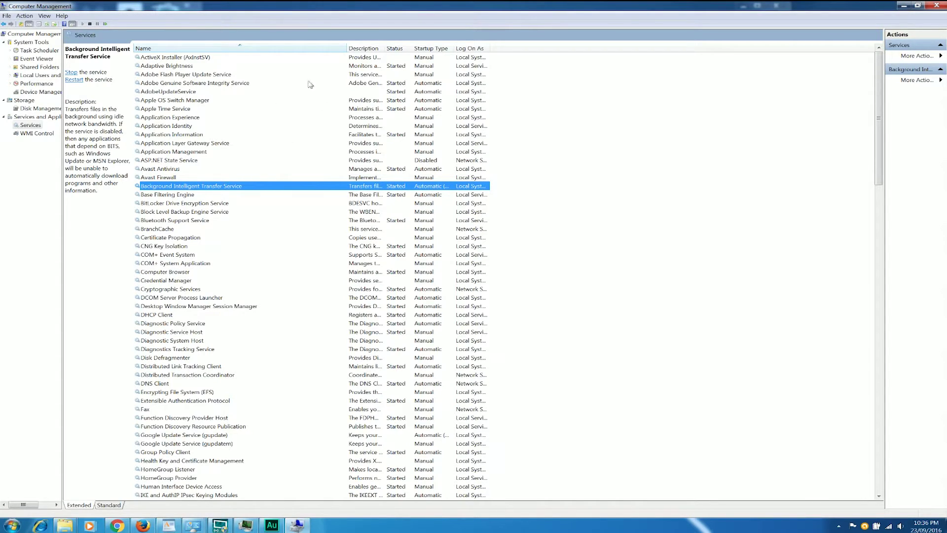
right_click(187, 190)
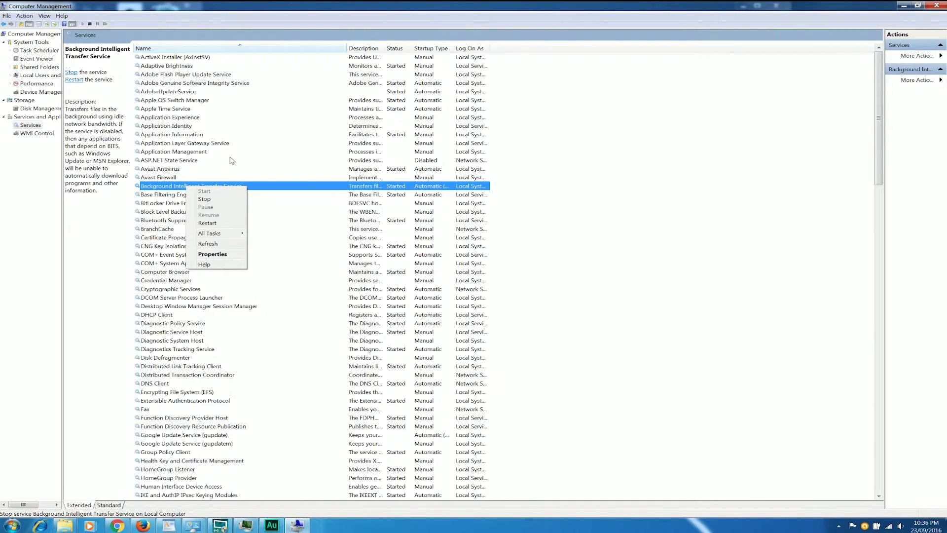
click(877, 111)
drag(877, 110, 928, 414)
Minimize Computer Management and select the KB3135445 x86 update package, followed by the x64 one, in Downloads
click(903, 5)
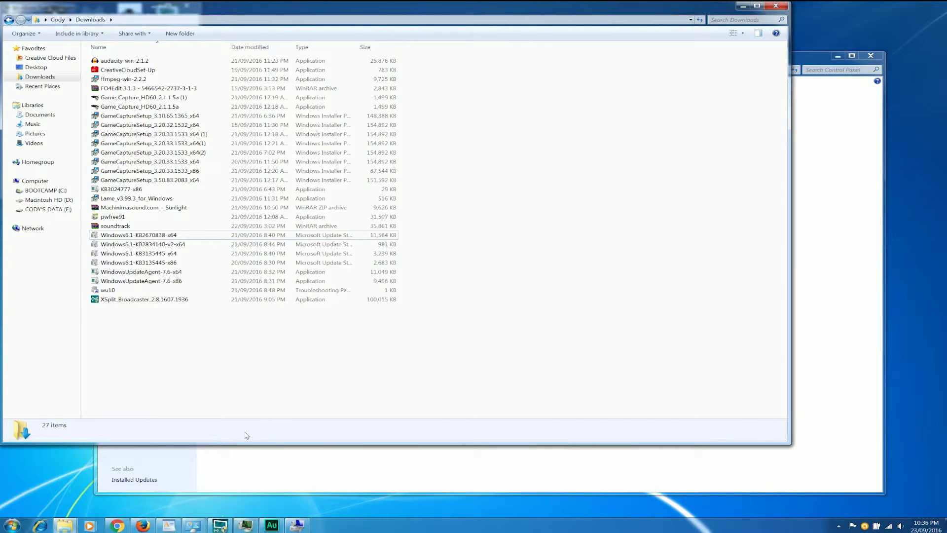
click(142, 263)
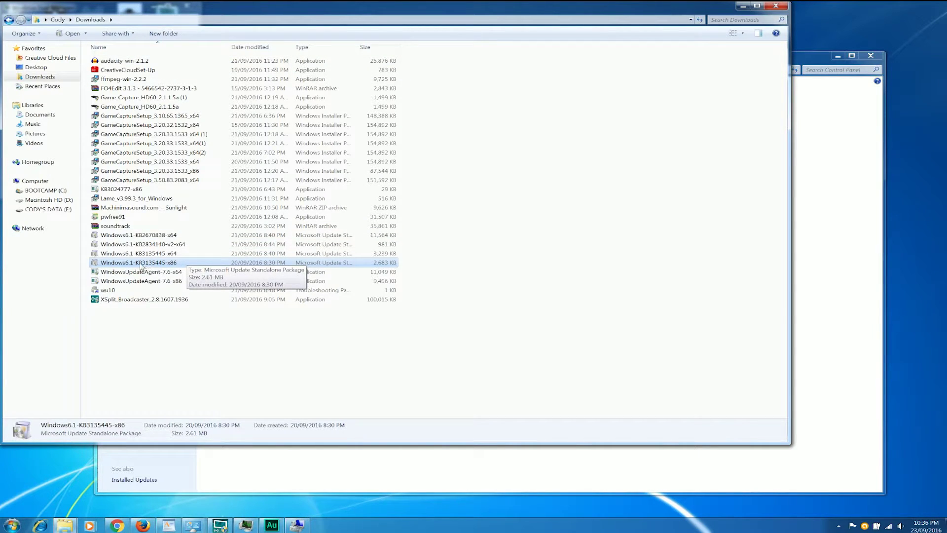
click(141, 254)
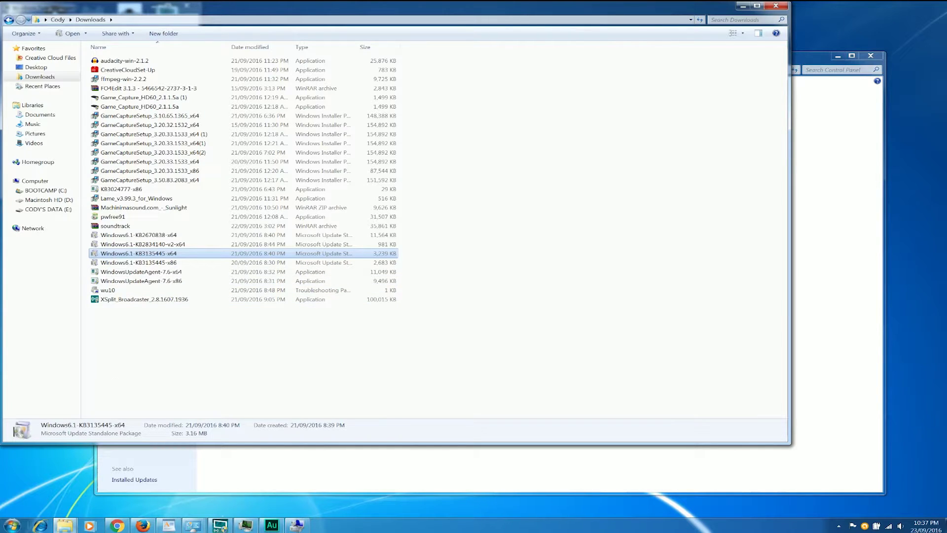
Look at the computer's shut down options and return to the Downloads folder without shutting down
click(12, 525)
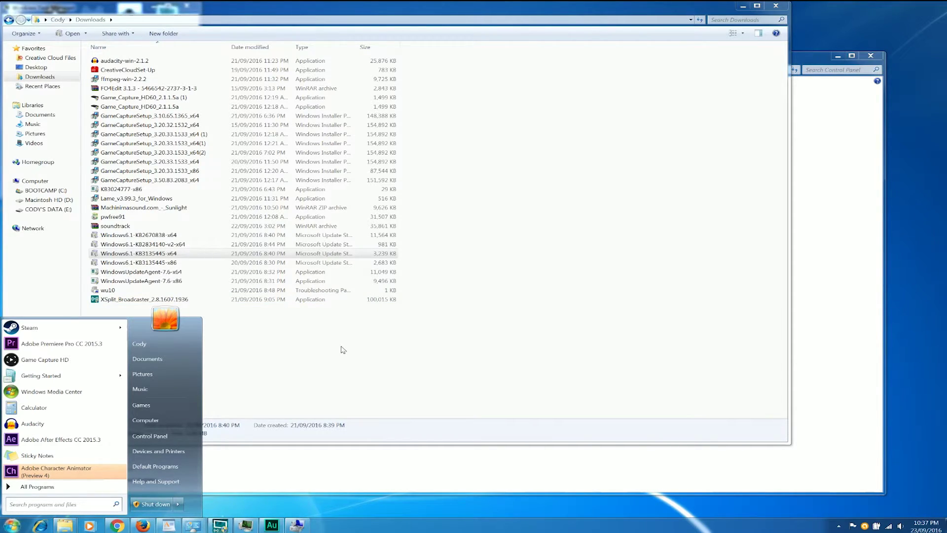
click(325, 347)
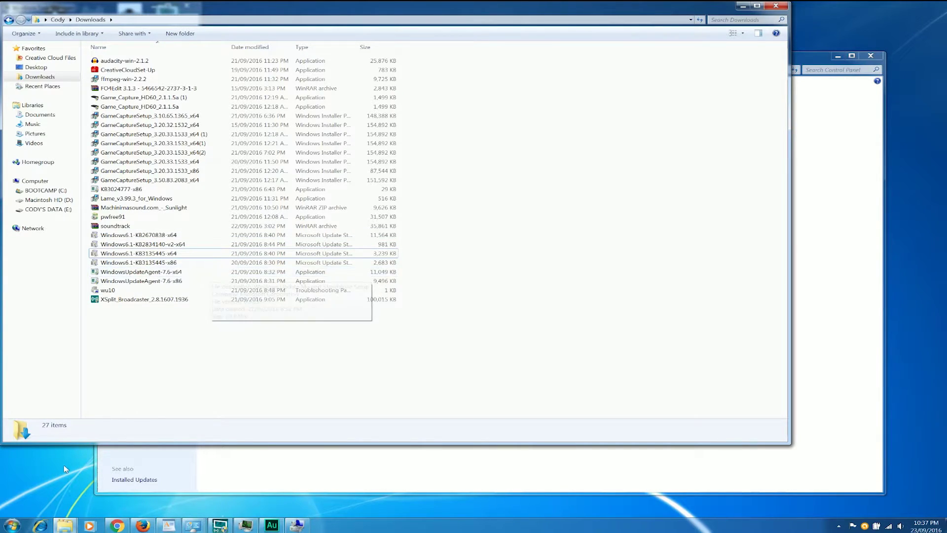
click(11, 524)
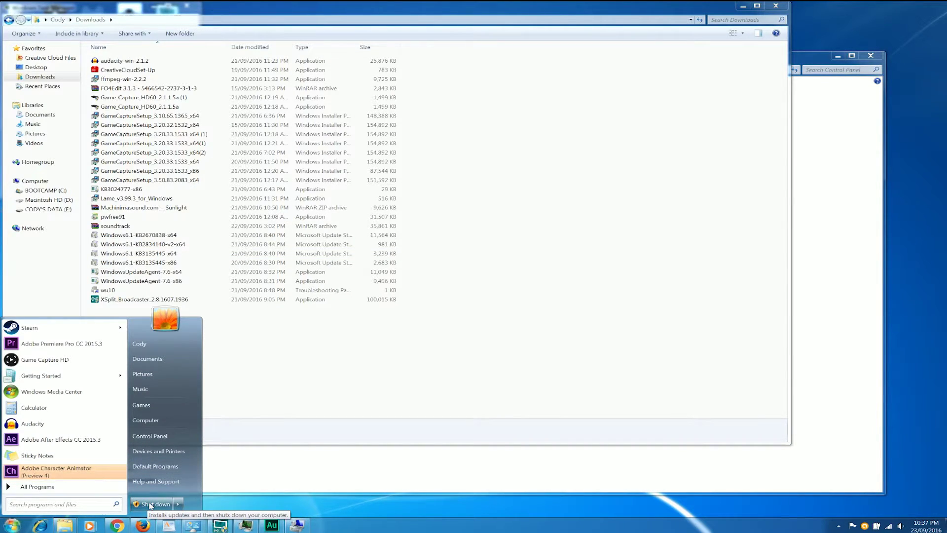
click(180, 503)
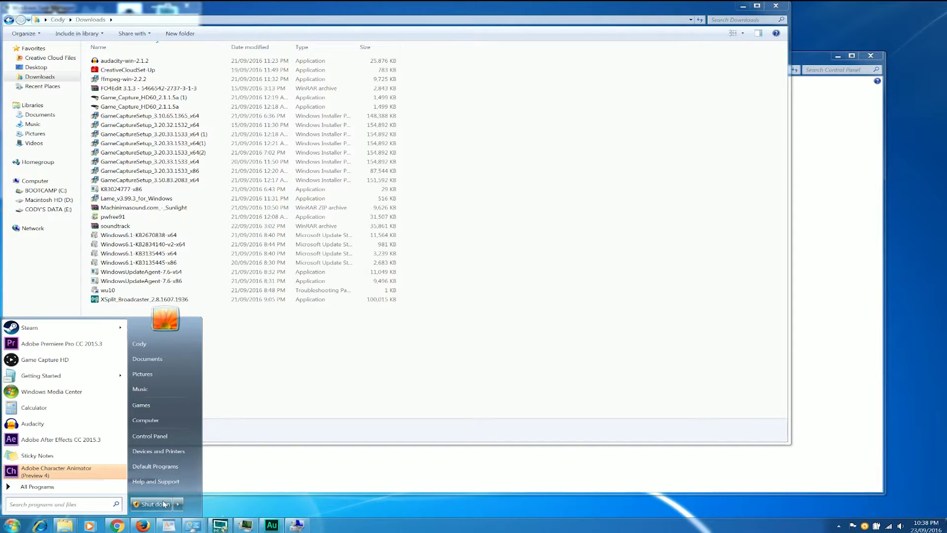
click(359, 339)
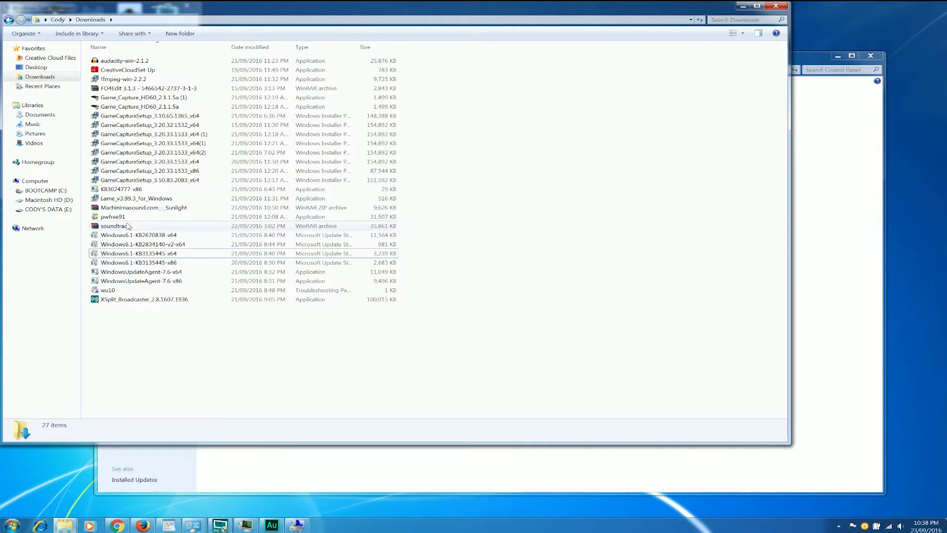
Select the Windows6.1-KB2670838-x64 update package in Downloads and look at the Start menu without choosing anything
mouse_move(192, 222)
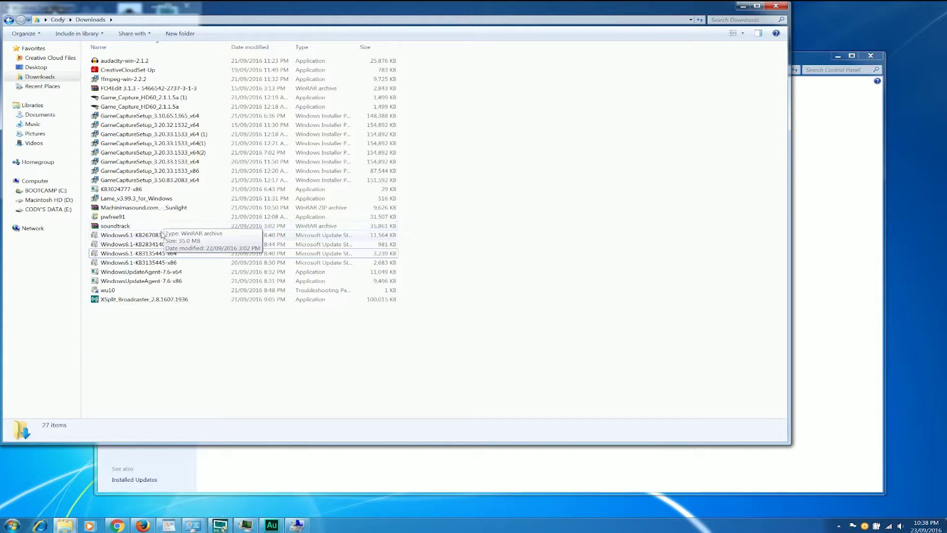
click(159, 236)
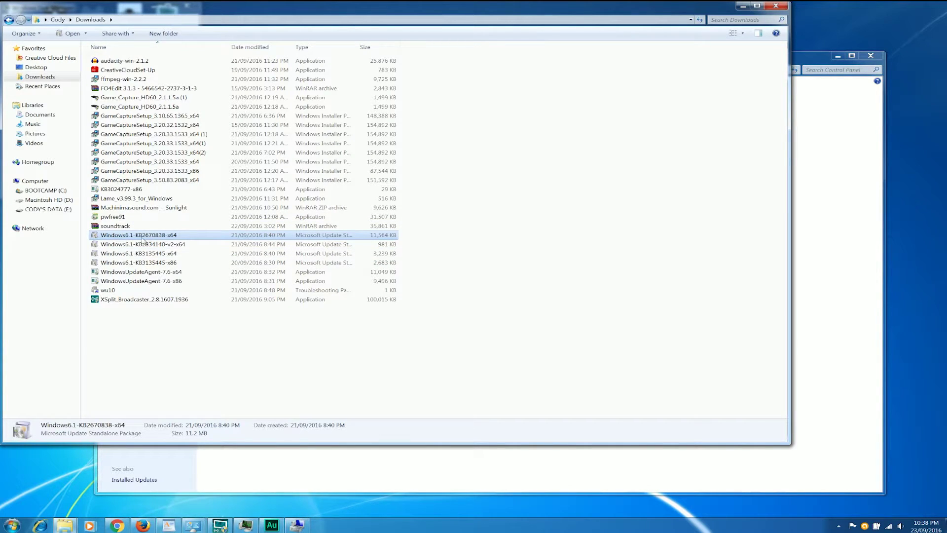
mouse_move(150, 242)
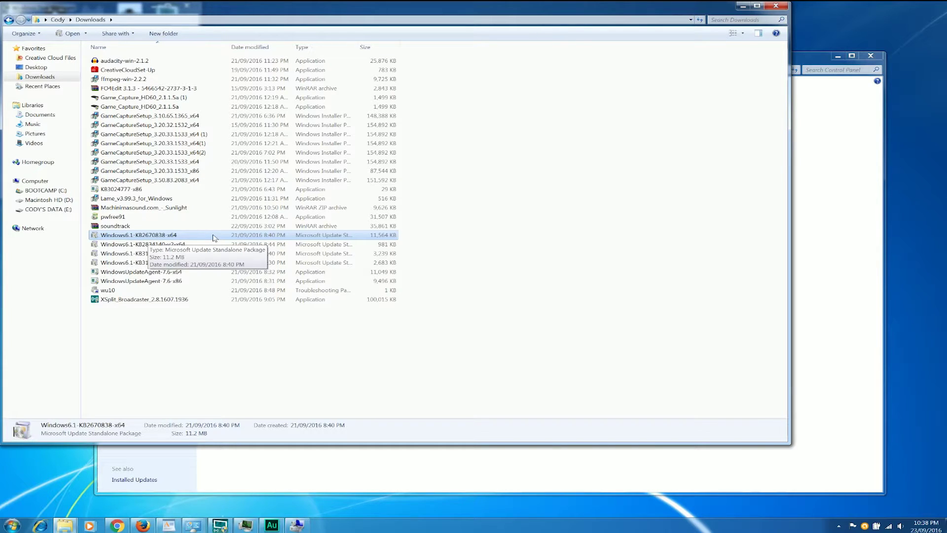
click(11, 525)
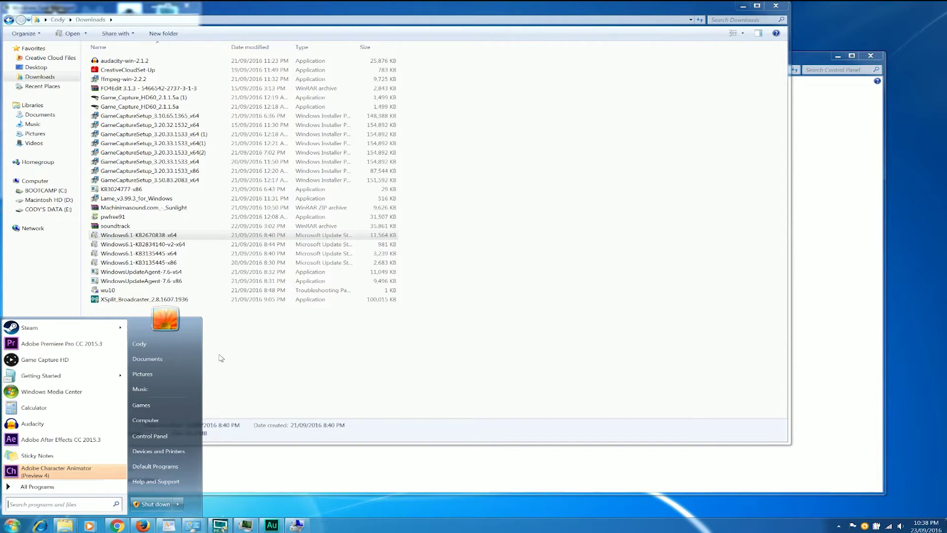
click(299, 318)
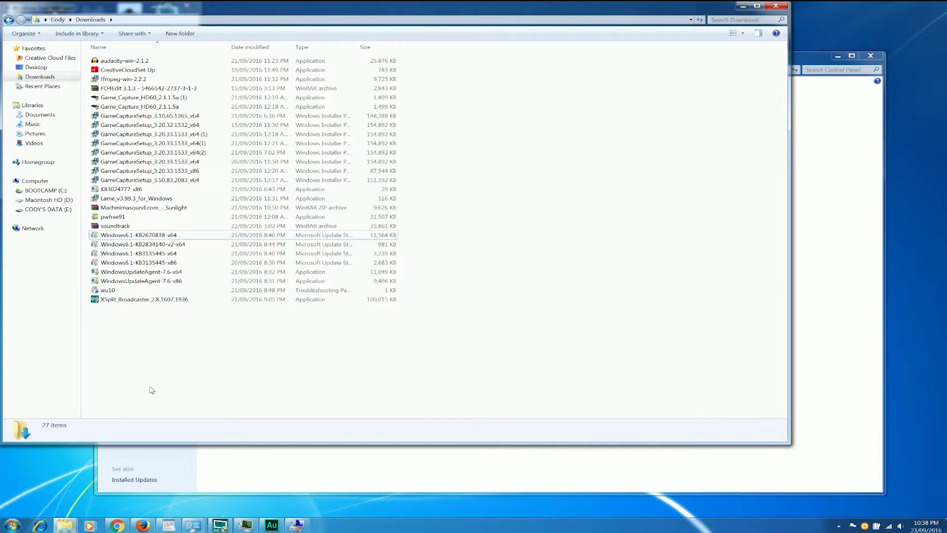
Open Computer Management for this computer and show its Services list in a maximized window
click(13, 525)
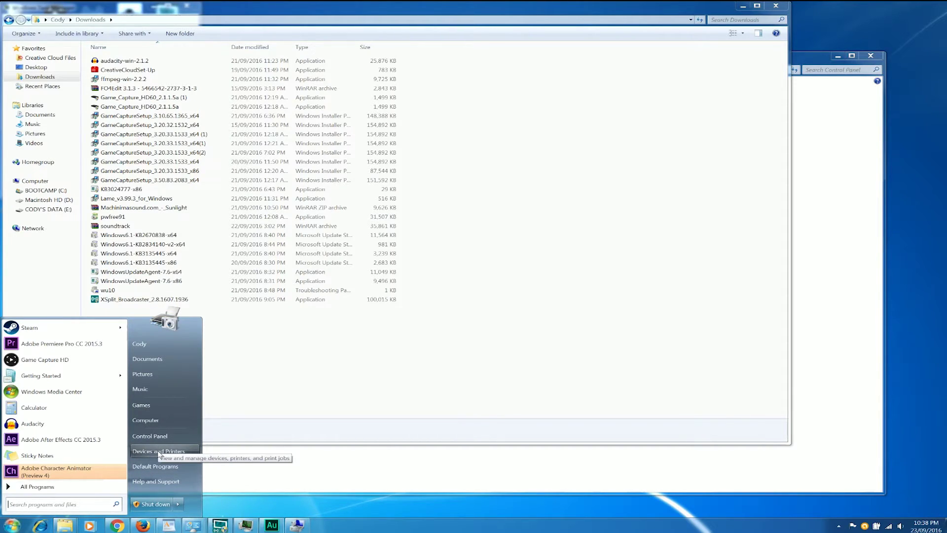
right_click(161, 421)
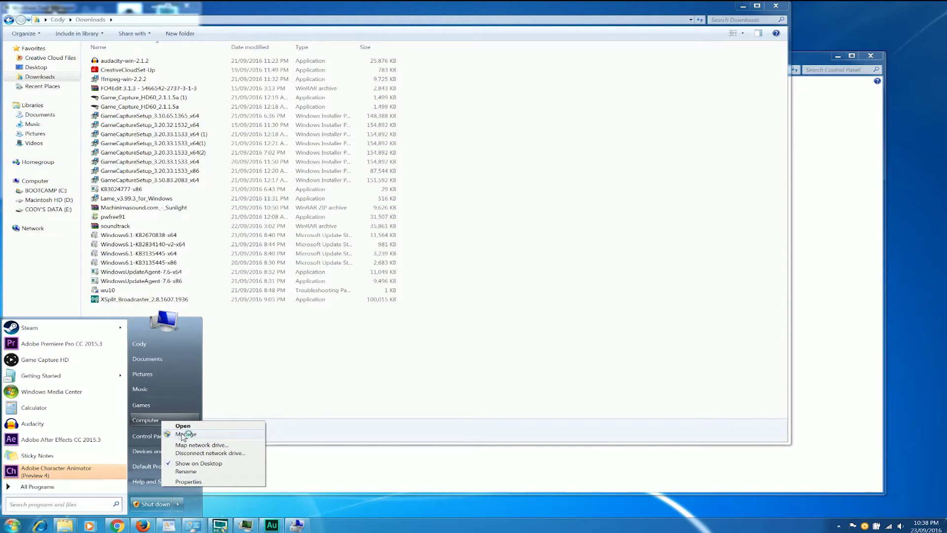
key(Escape)
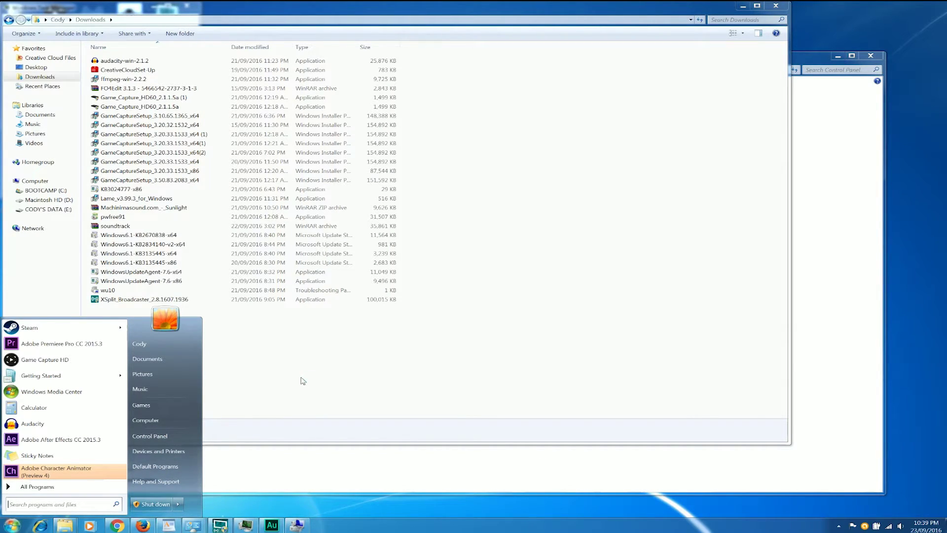
double_click(105, 69)
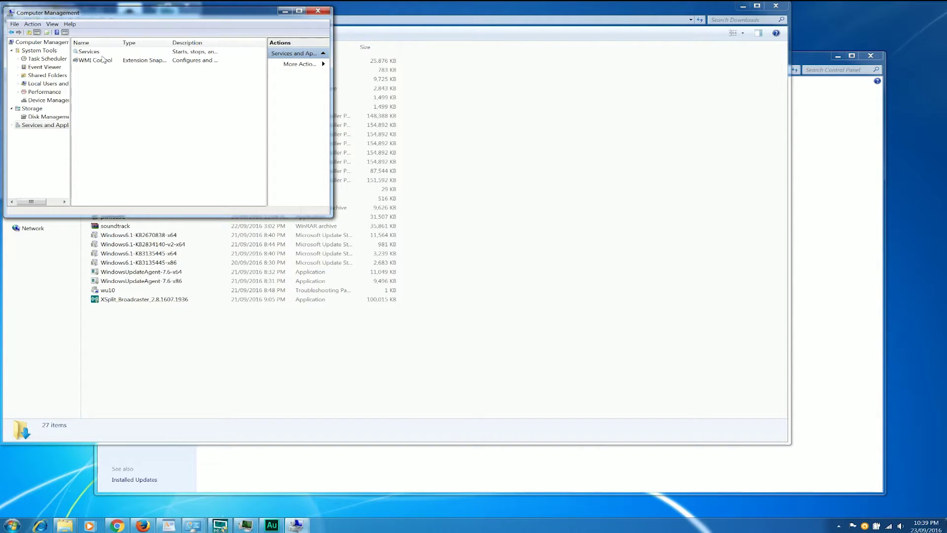
click(88, 53)
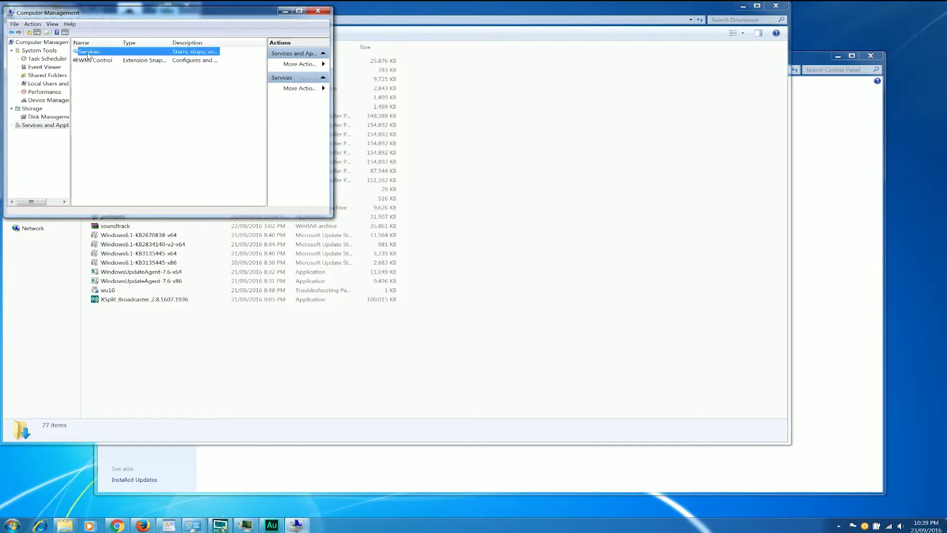
double_click(88, 52)
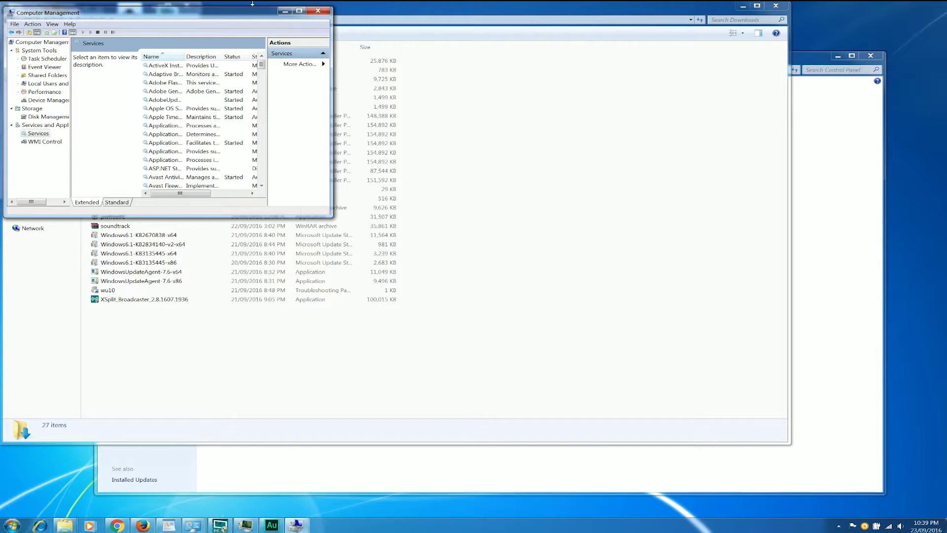
click(299, 12)
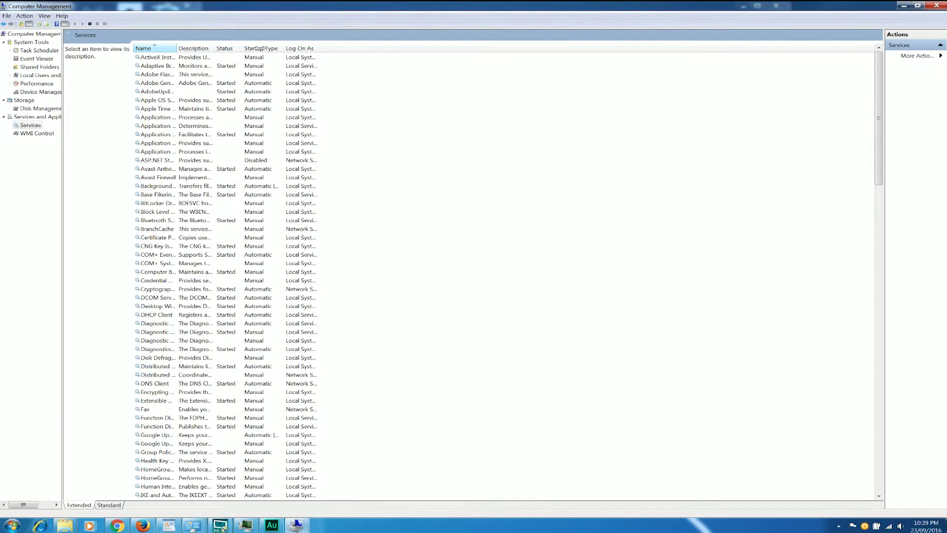
Fit the Name column to the full service names and locate the Background Intelligent Transfer Service and Windows Update services
double_click(176, 48)
click(205, 186)
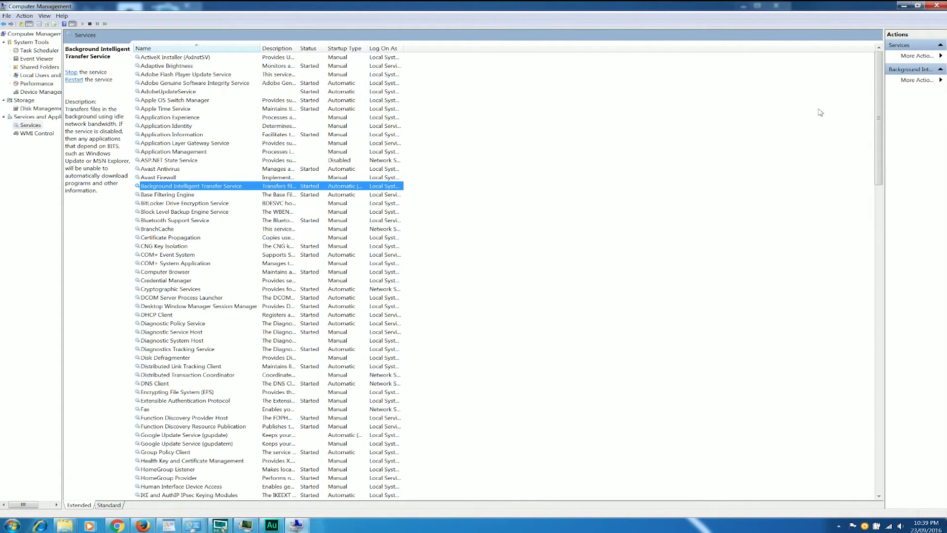
scroll(819, 120, down, 20)
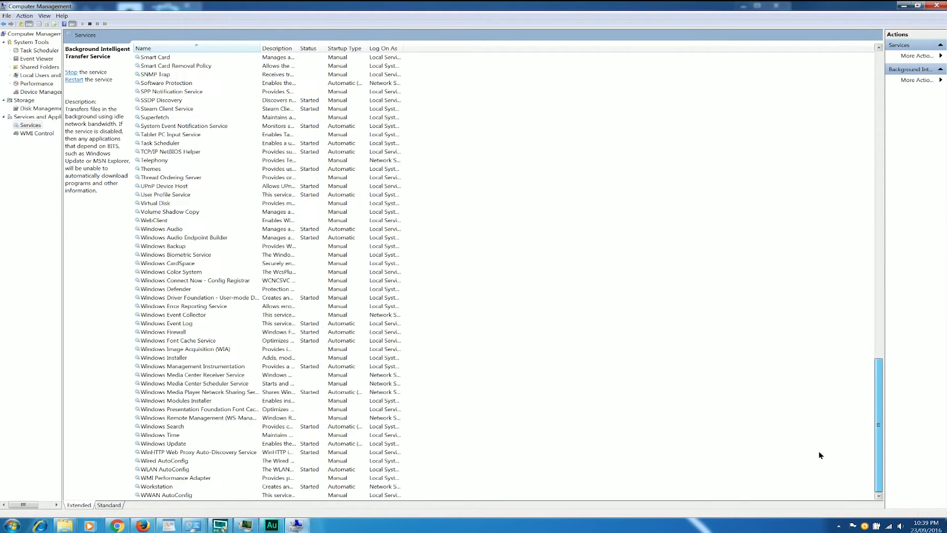
click(166, 446)
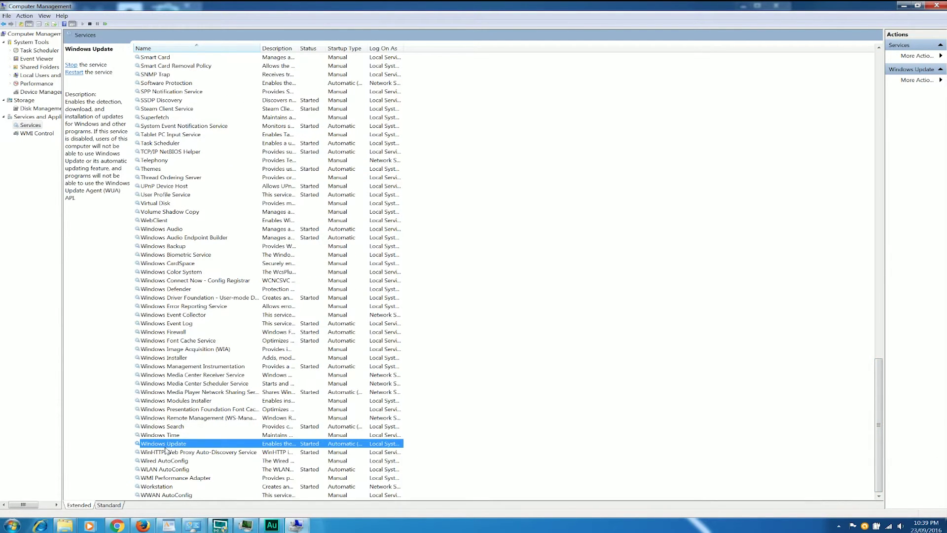
right_click(192, 444)
View the actions available for the Background Intelligent Transfer Service without applying any, and minimize Computer Management
drag(876, 402, 877, 106)
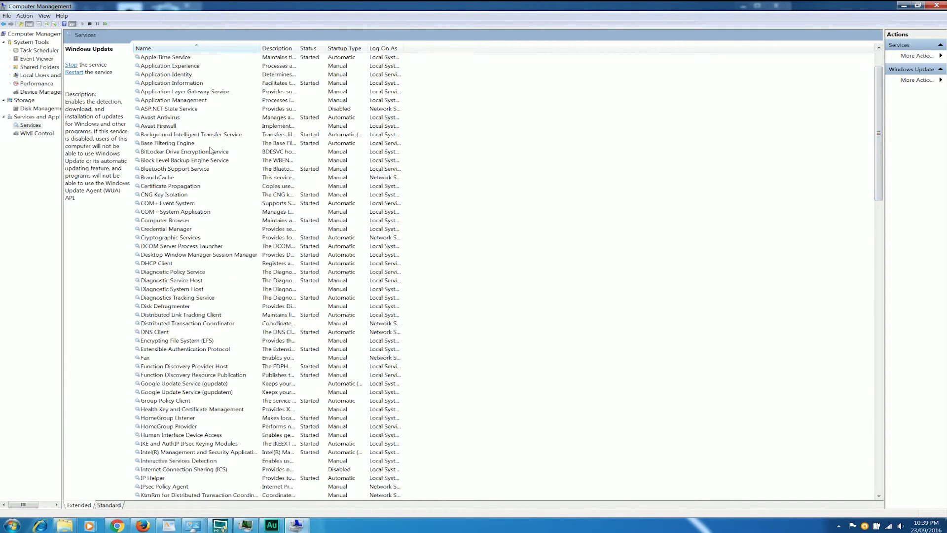
click(193, 136)
right_click(193, 139)
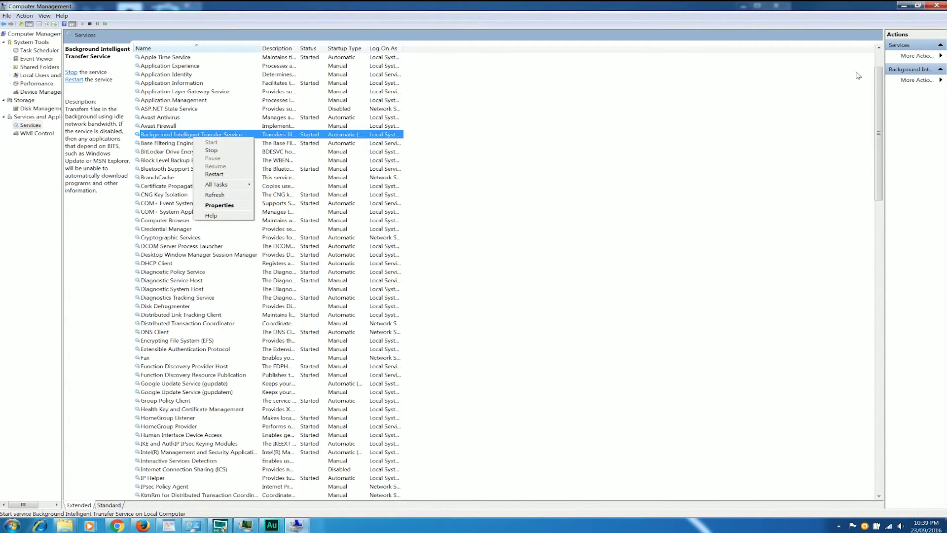
click(905, 6)
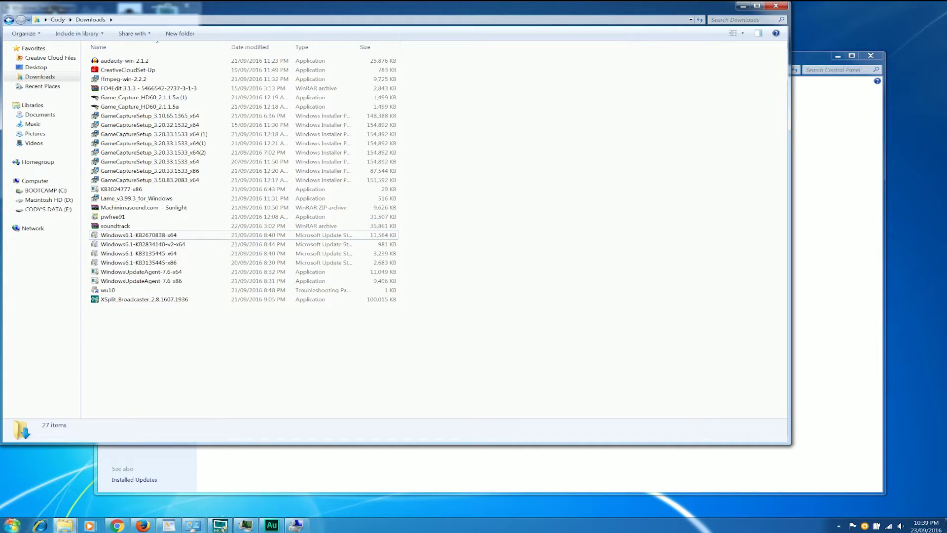
Open Control Panel, review the computer's status in Action Center and go to Windows Update
click(11, 524)
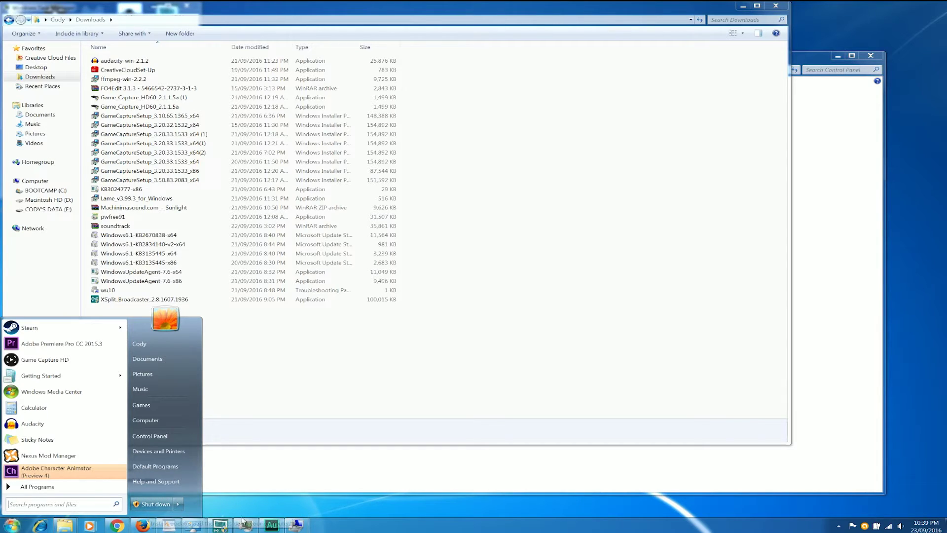
click(145, 436)
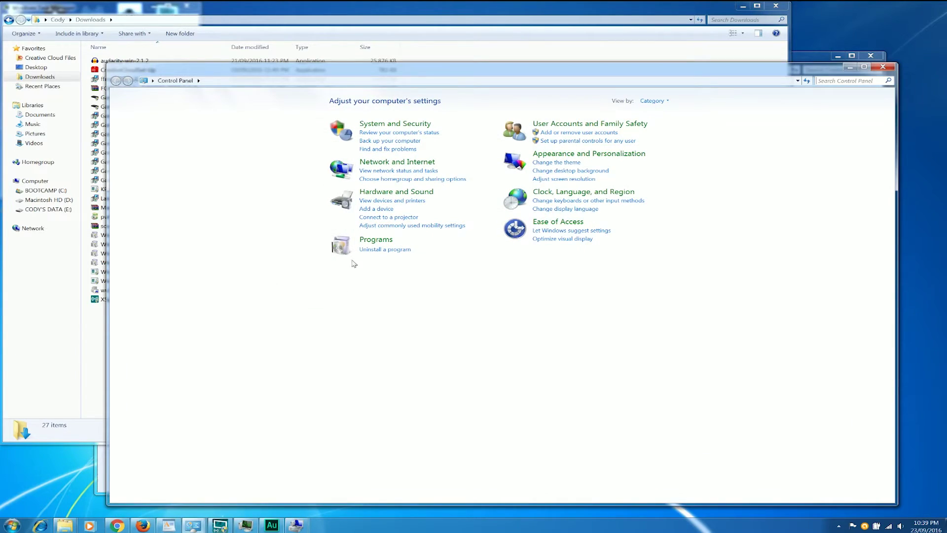
click(396, 132)
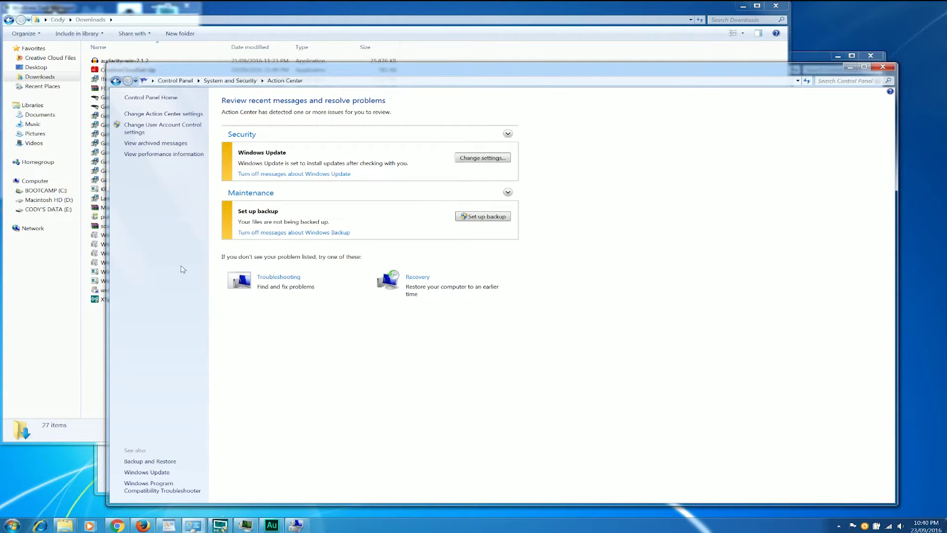
click(146, 473)
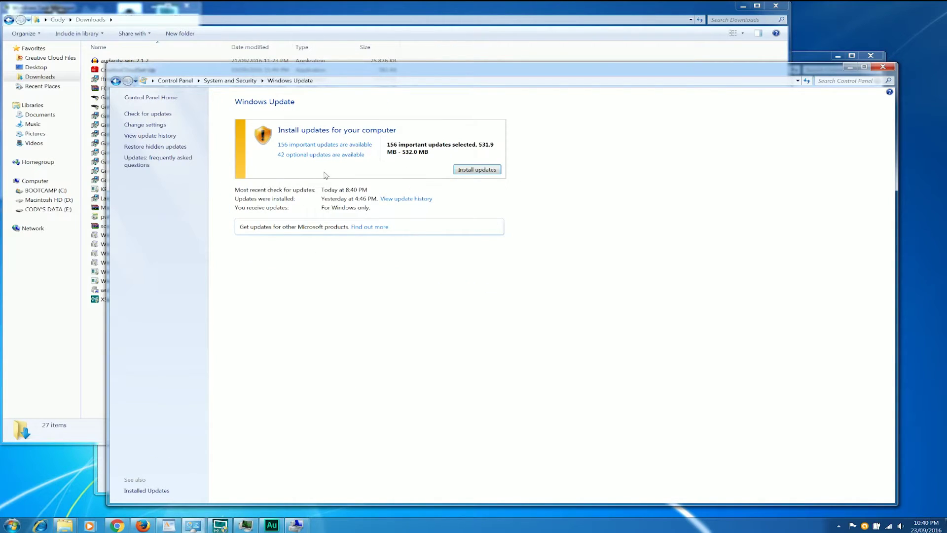
Open the list of available important updates and examine it from beginning to end
click(317, 147)
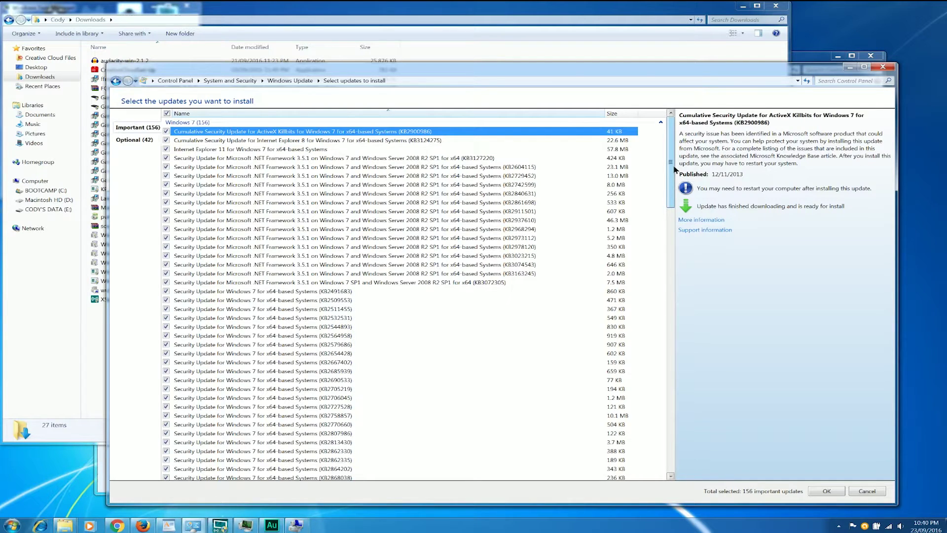
drag(674, 169, 670, 330)
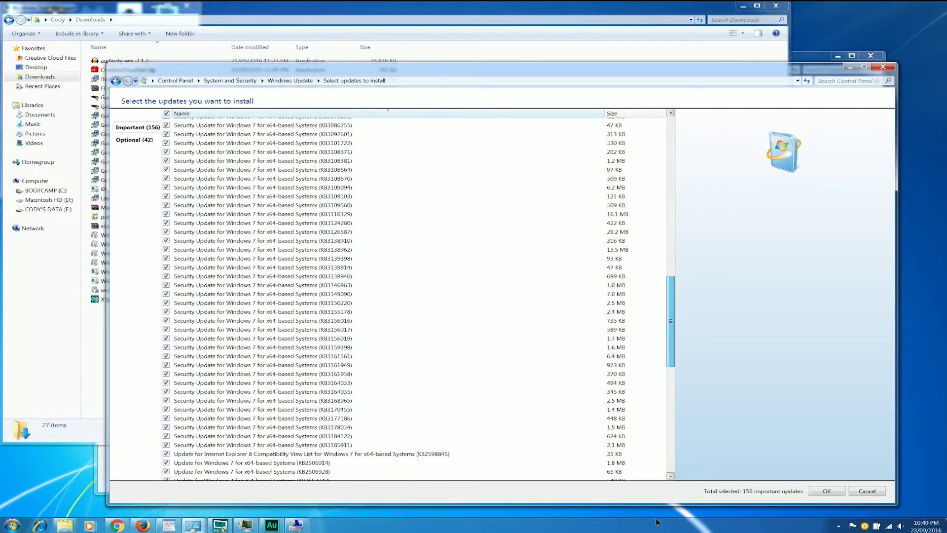
scroll(655, 456, down, 10)
scroll(660, 392, up, 20)
scroll(657, 296, down, 8)
scroll(657, 290, up, 10)
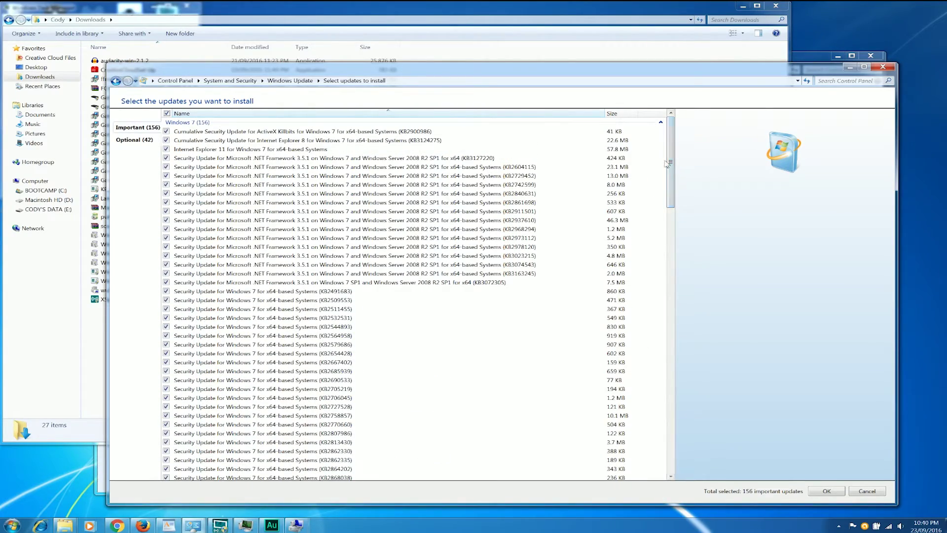
scroll(612, 345, down, 18)
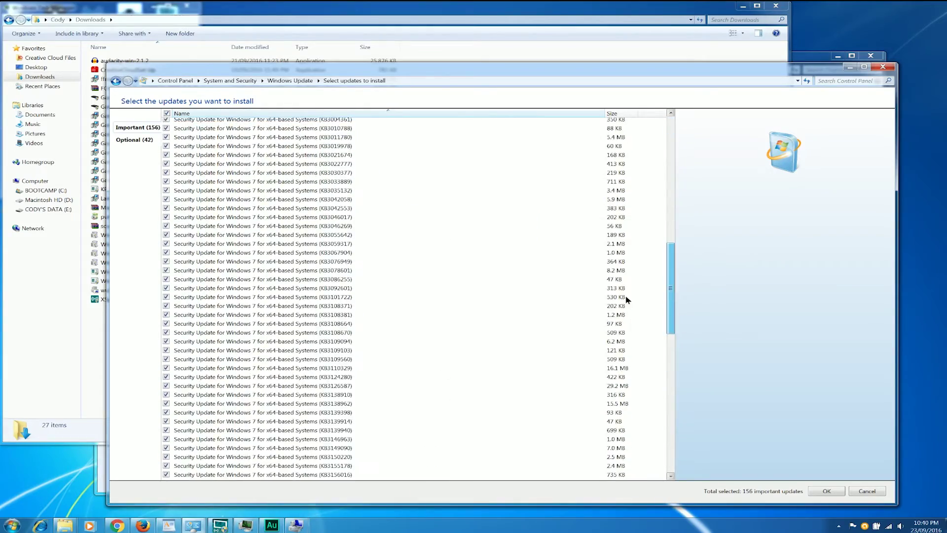
scroll(658, 193, up, 17)
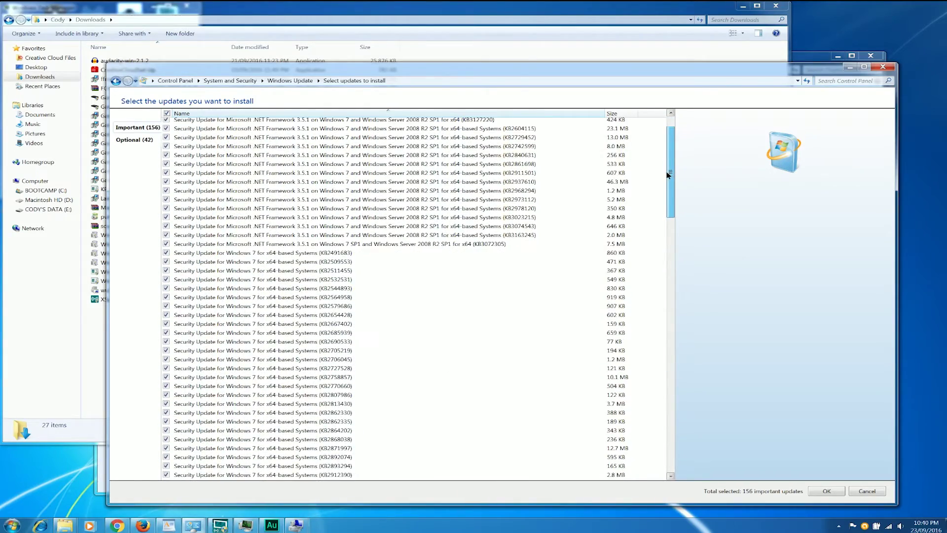
drag(667, 173, 668, 172)
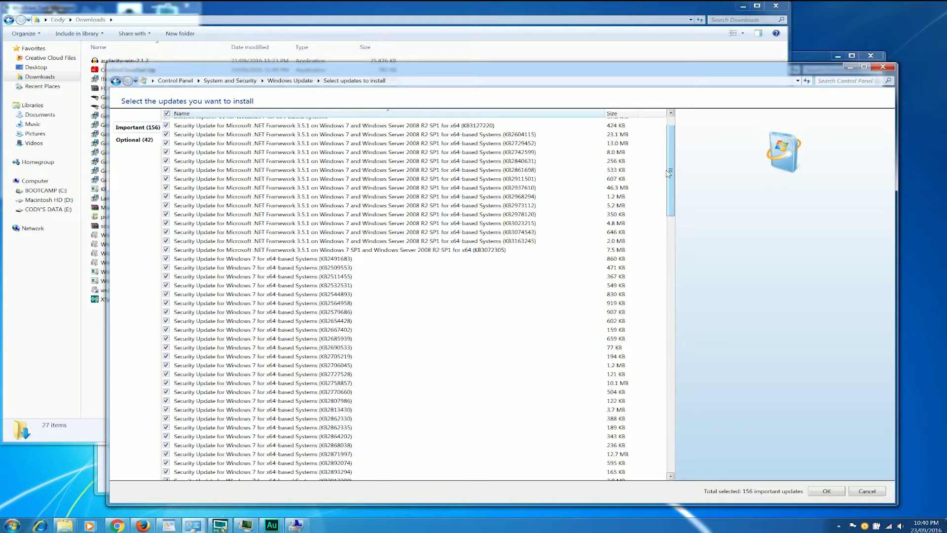
drag(669, 173, 694, 128)
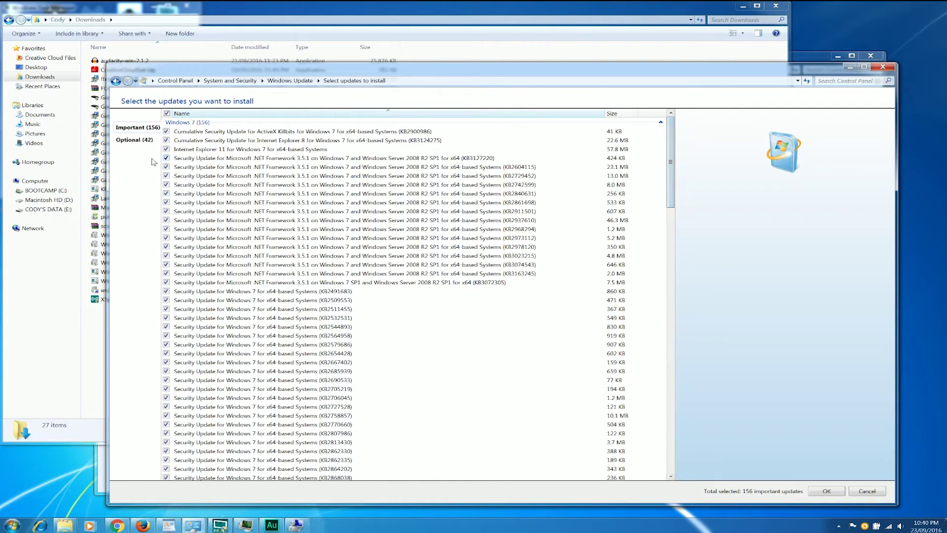
Examine the optional updates and view the details of the Czech Language Pack without marking any for installation
click(136, 141)
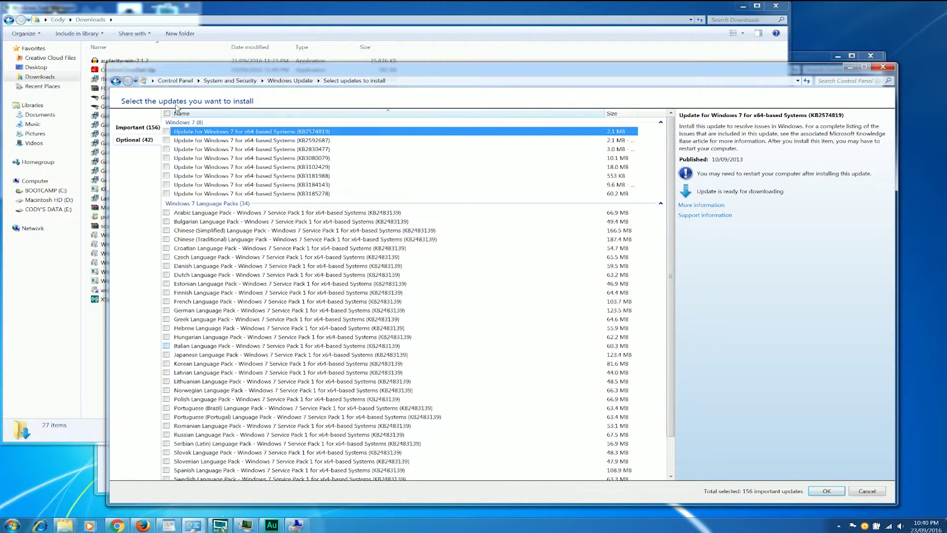
click(288, 257)
drag(670, 311, 696, 183)
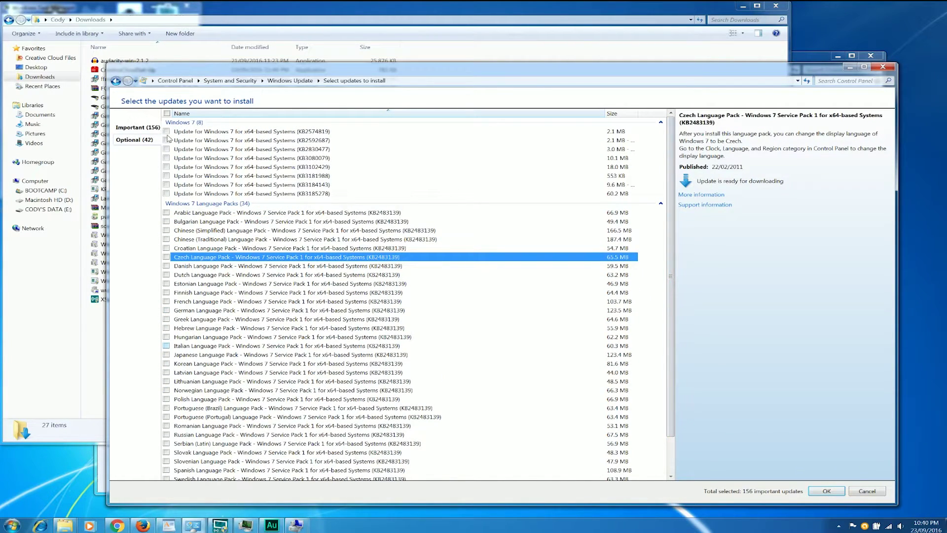
Return to the important updates list and minimize the Windows Update window without installing anything
click(138, 128)
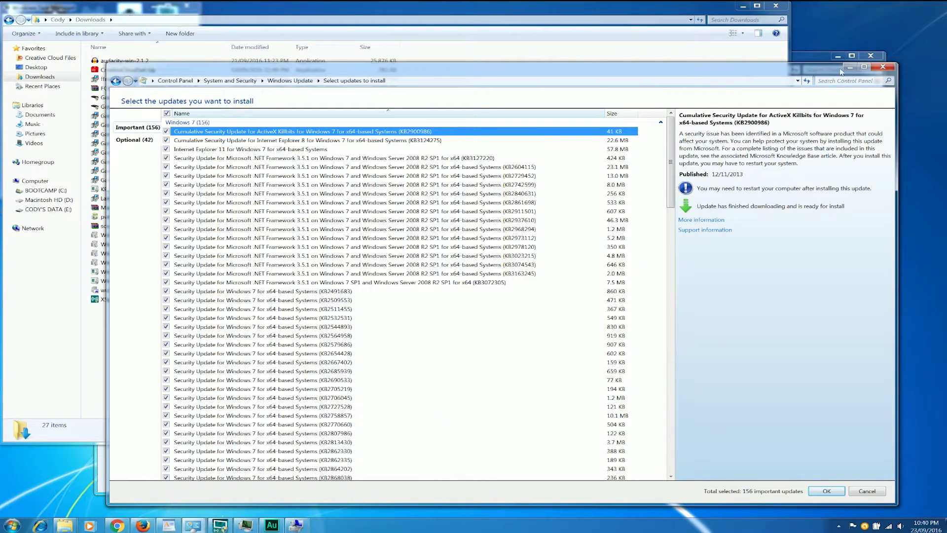
click(638, 18)
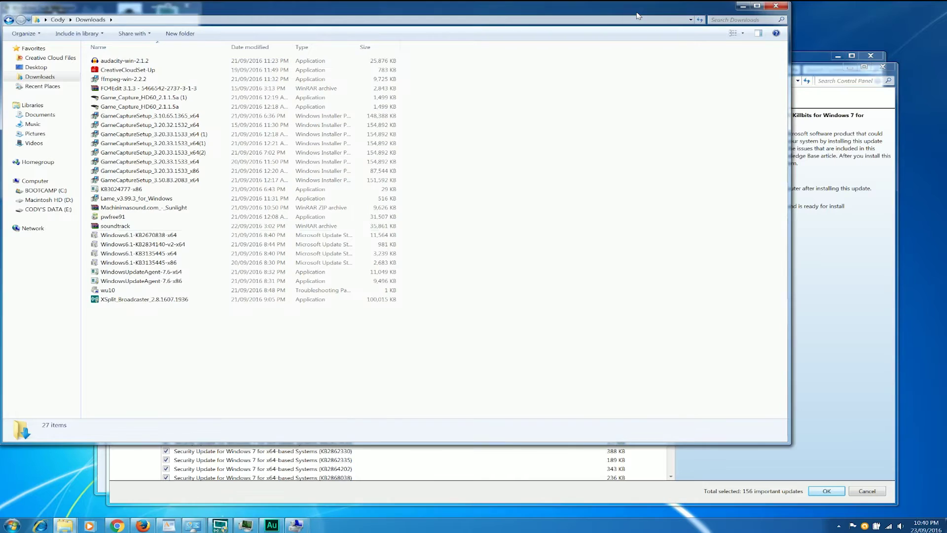
click(825, 67)
click(849, 66)
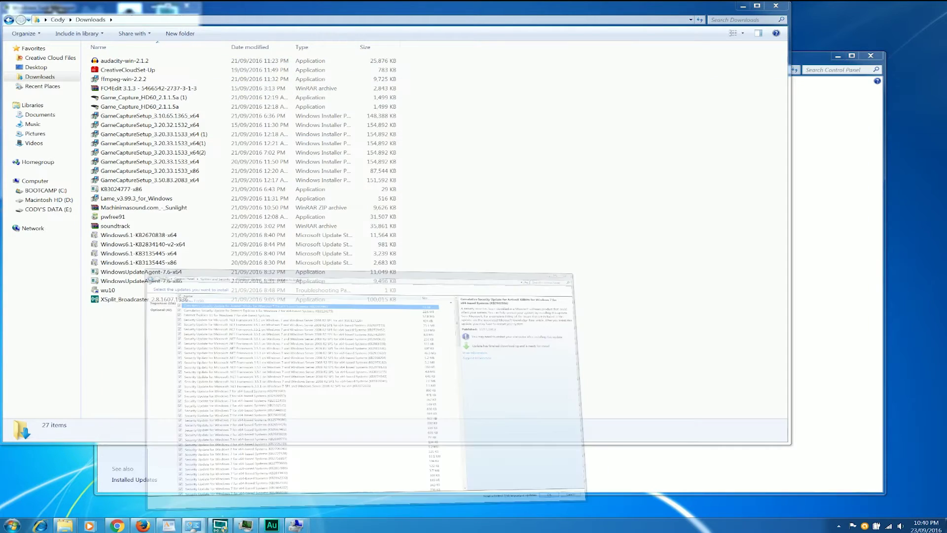
click(11, 525)
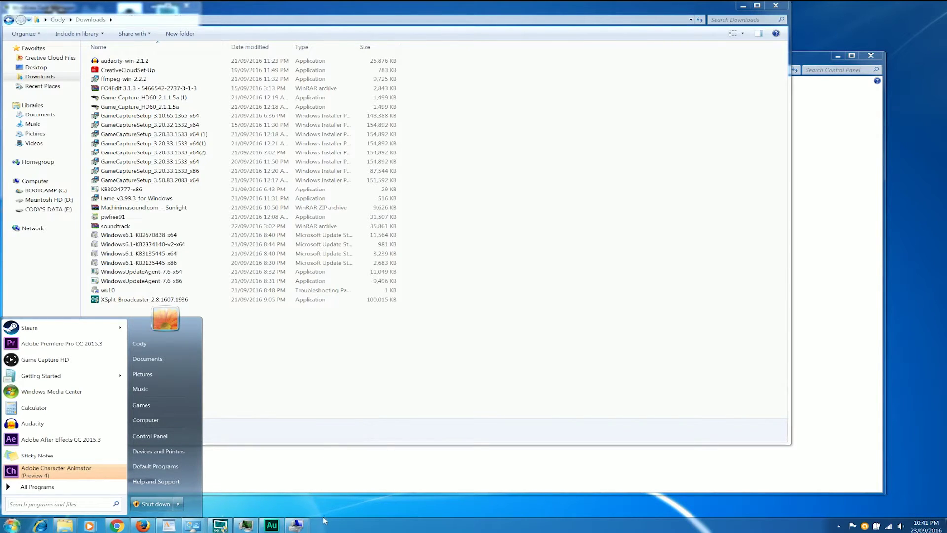
click(425, 317)
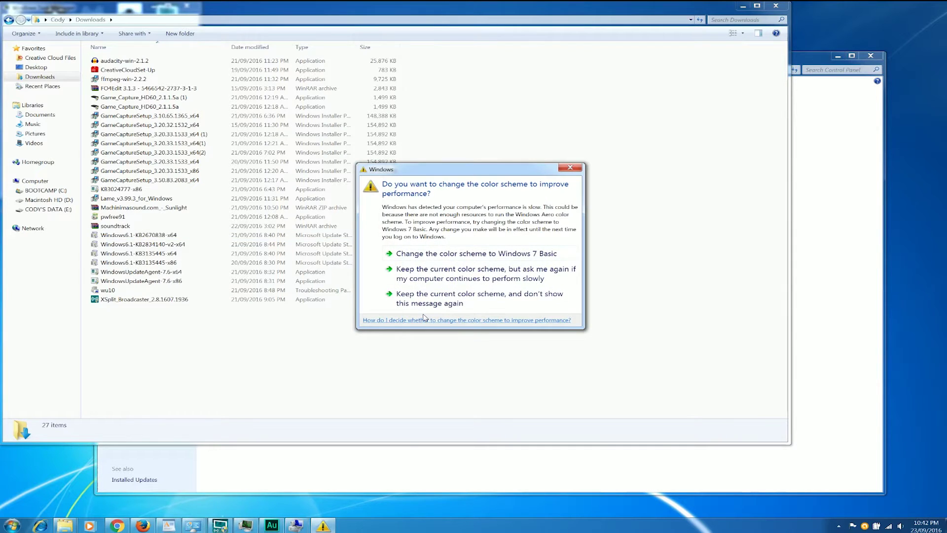
Dismiss the color scheme performance prompt each time it appears, without choosing any of its options
click(569, 168)
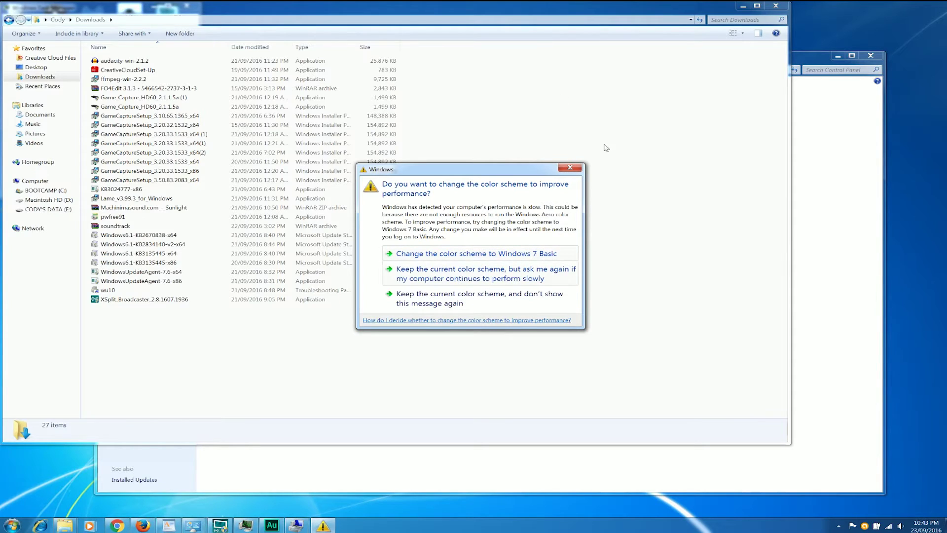
click(572, 168)
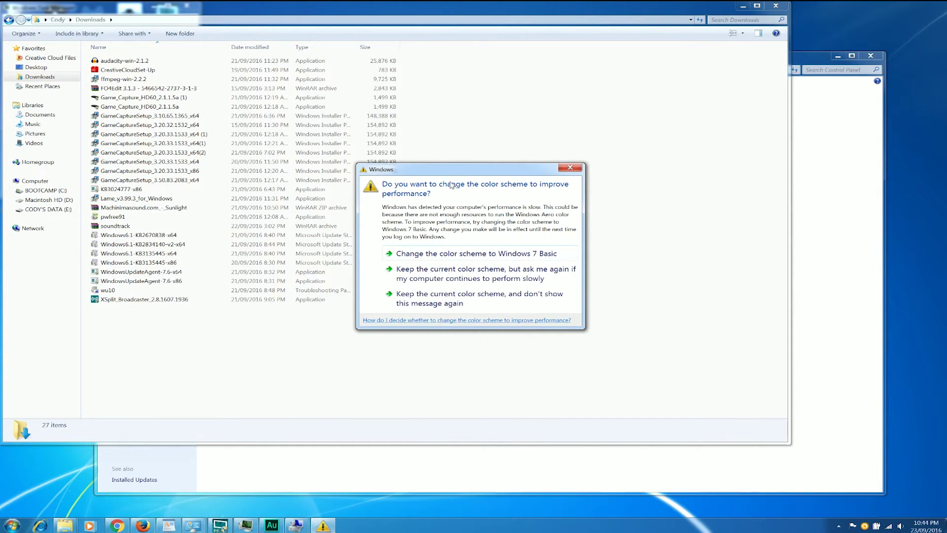
drag(451, 177, 502, 137)
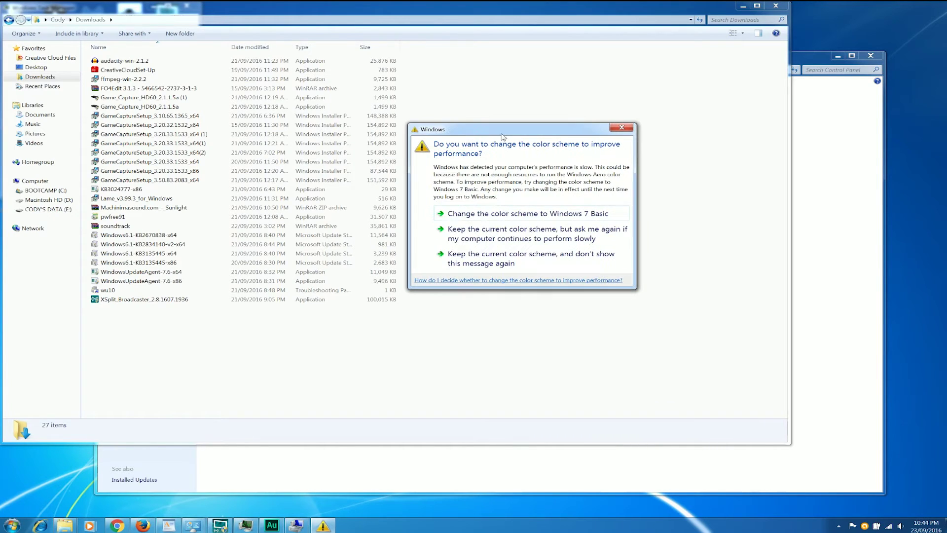
click(631, 129)
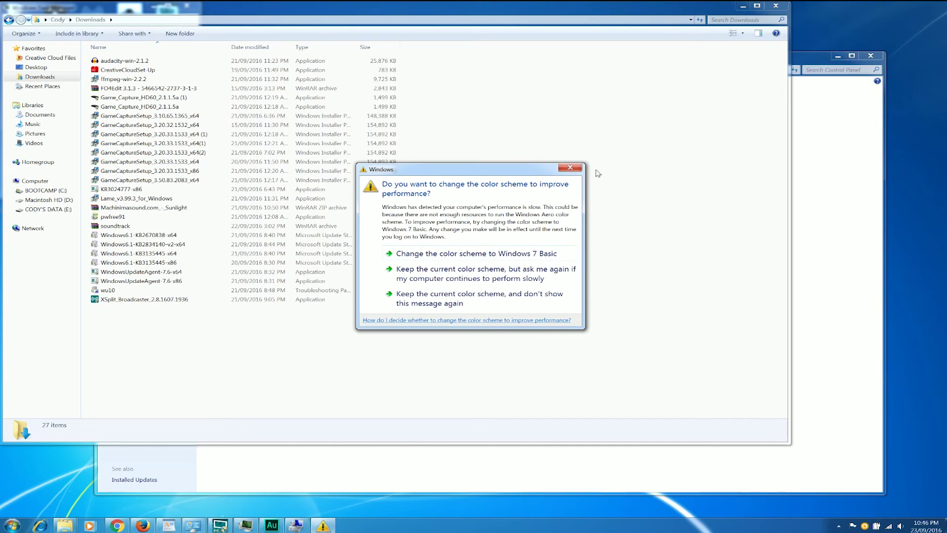
click(575, 169)
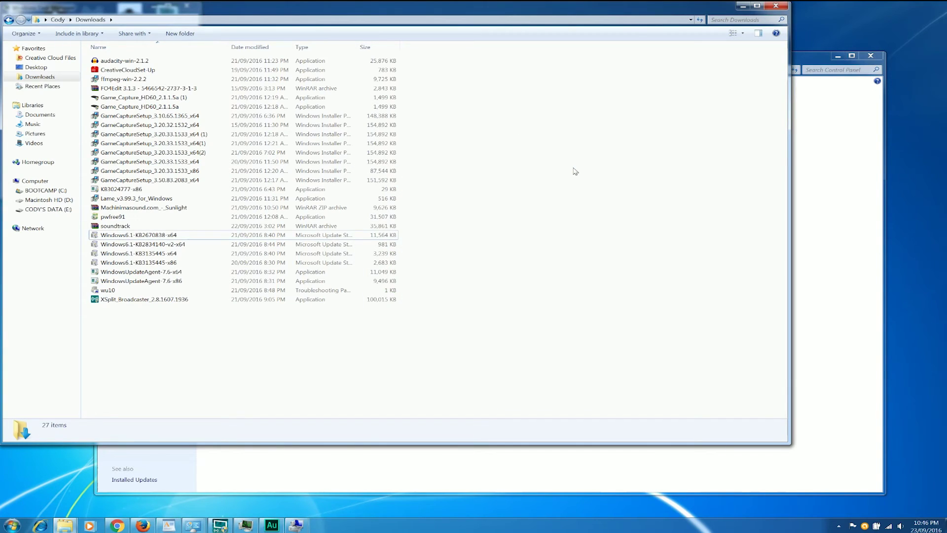